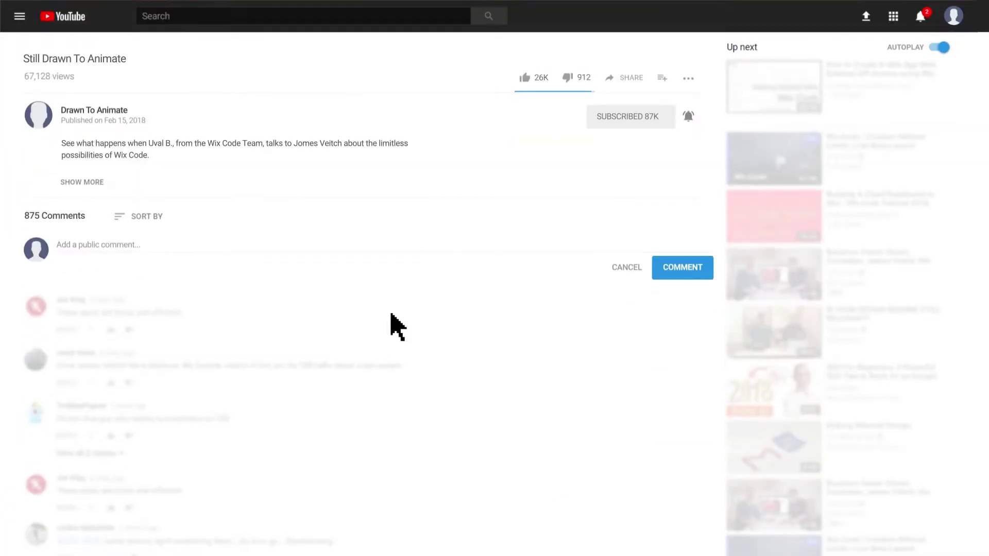
Write the comment 'I Love this song soooooooo mu' in the video's public comment box.
{"action": "left_click", "coordinate": [59, 244]}
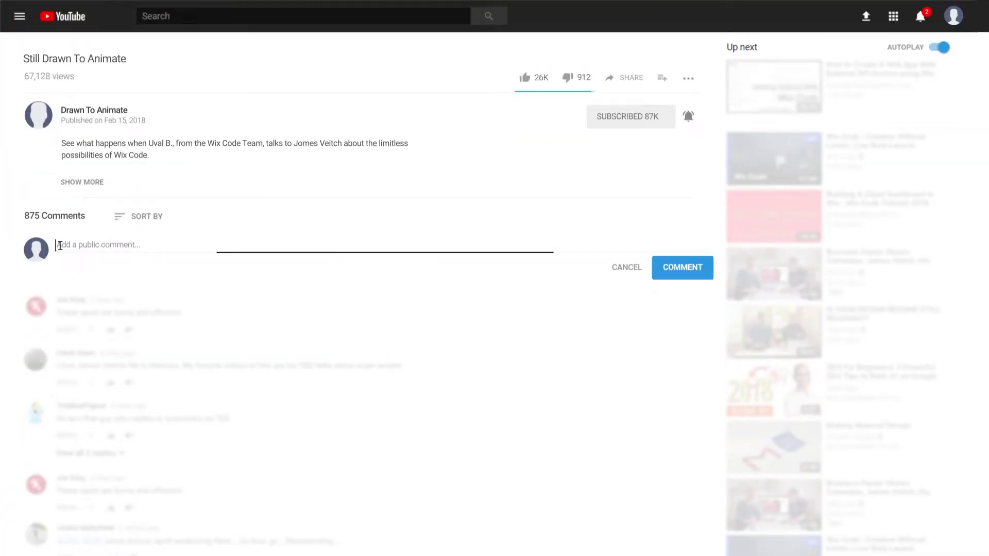
{"action": "type", "text": "I Love this song soooooooo mu"}
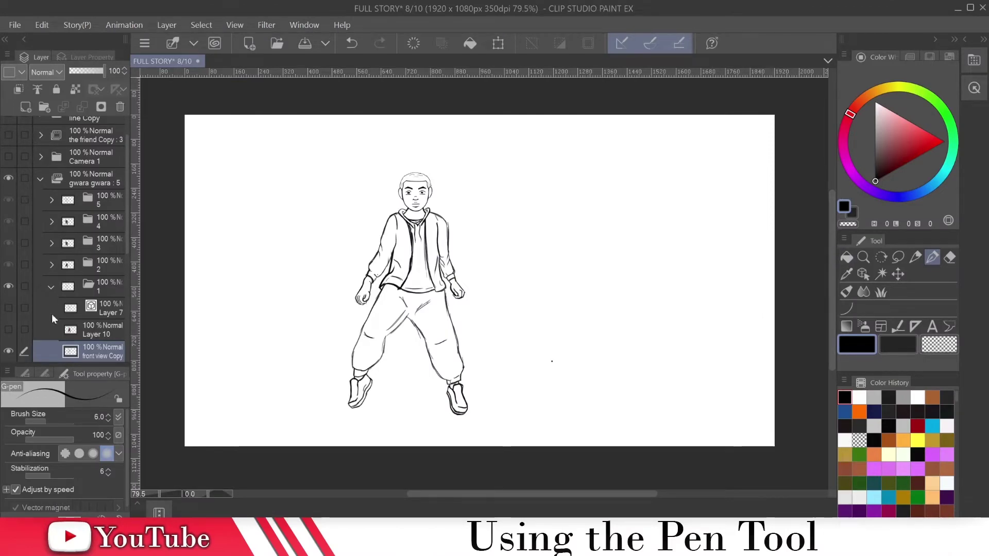
Create a new vector layer named 'ink' above Layer 7 with Ctrl+Shift+N.
{"action": "left_click", "coordinate": [95, 315]}
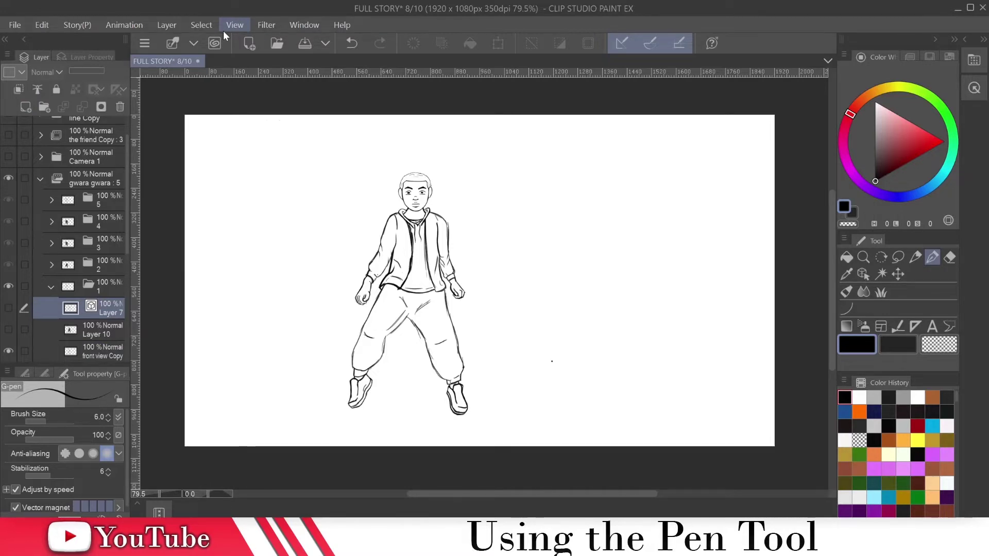
{"action": "key", "text": "ctrl+shift+n"}
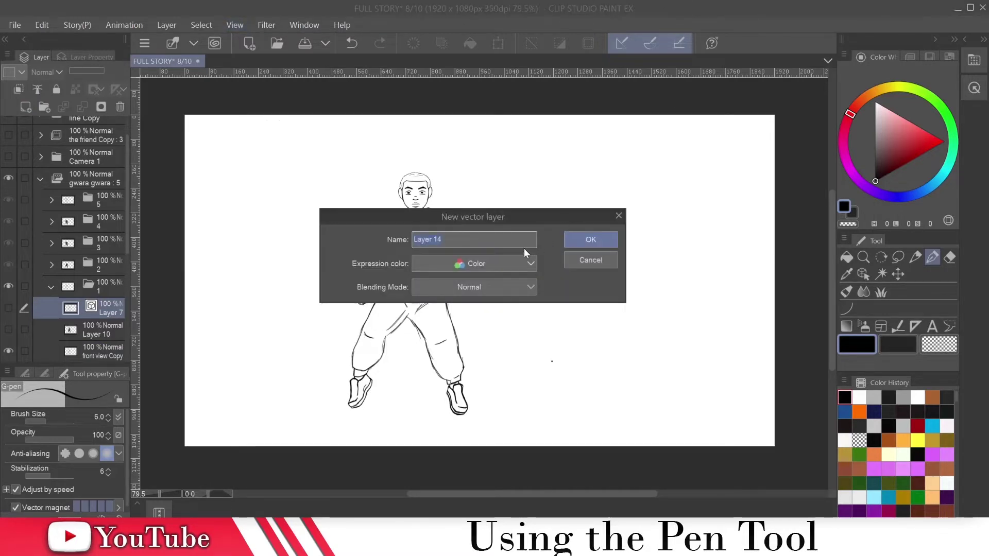
{"action": "type", "text": "ink"}
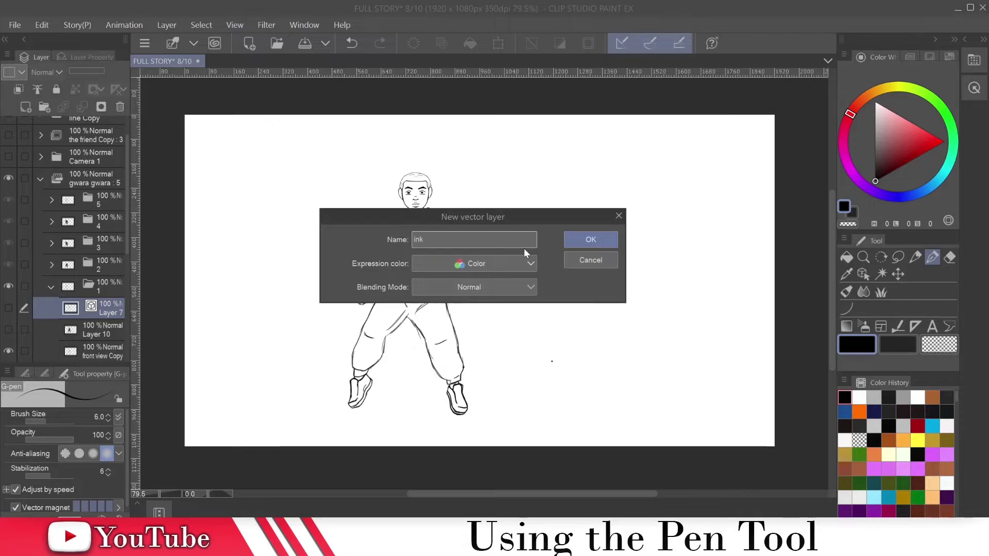
{"action": "left_click", "coordinate": [590, 240]}
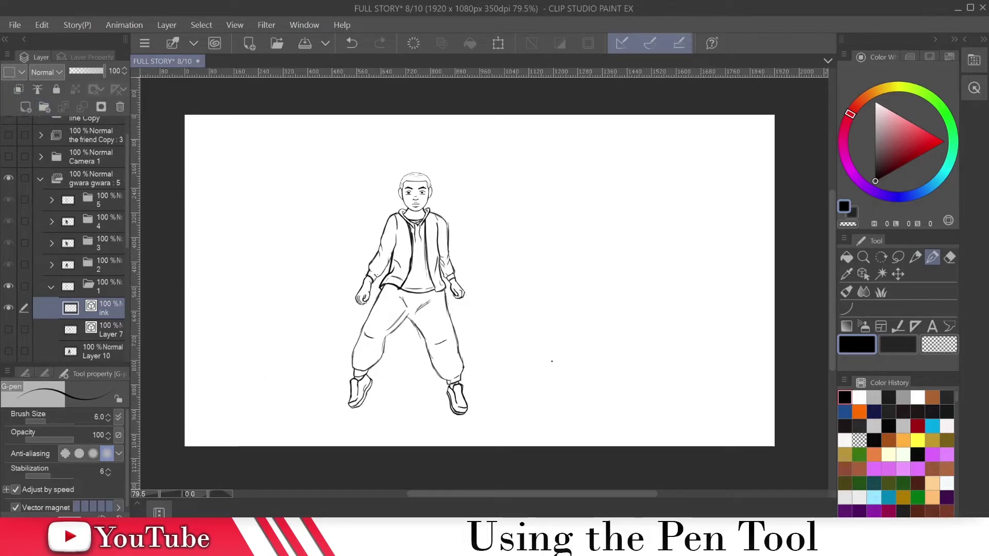
Show the Layer > New Layer > Vector layer dialog, then cancel without adding a layer.
{"action": "left_click", "coordinate": [167, 26]}
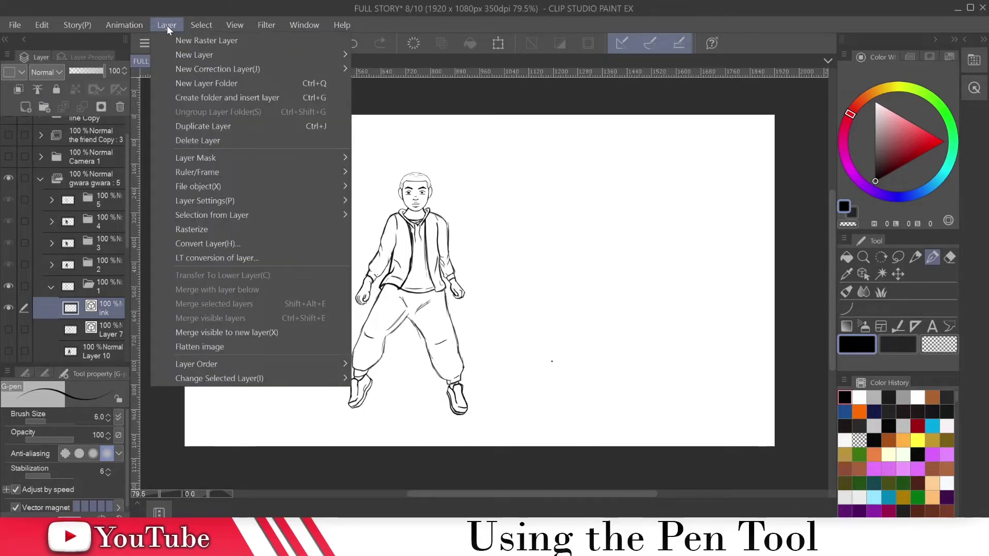
{"action": "mouse_move", "coordinate": [248, 61]}
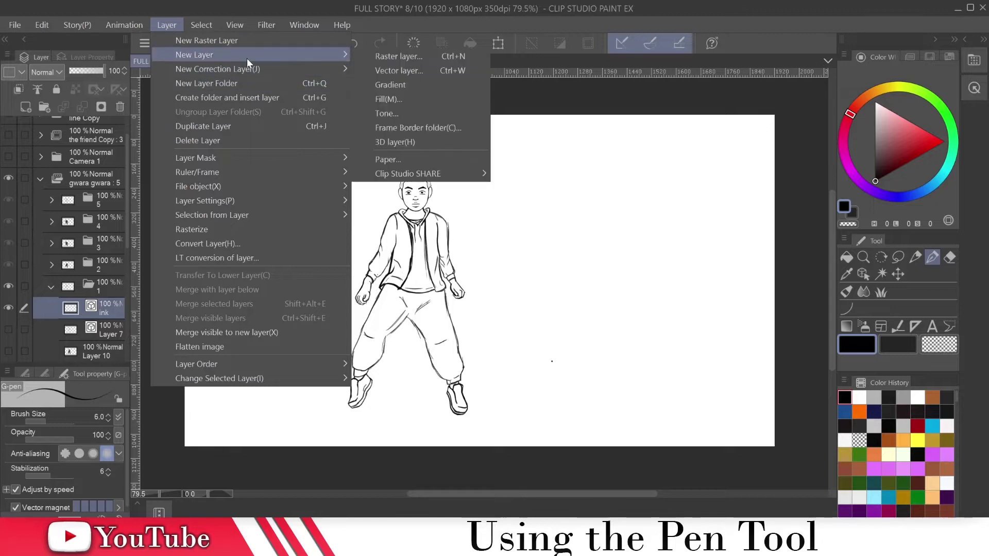
{"action": "left_click", "coordinate": [399, 72]}
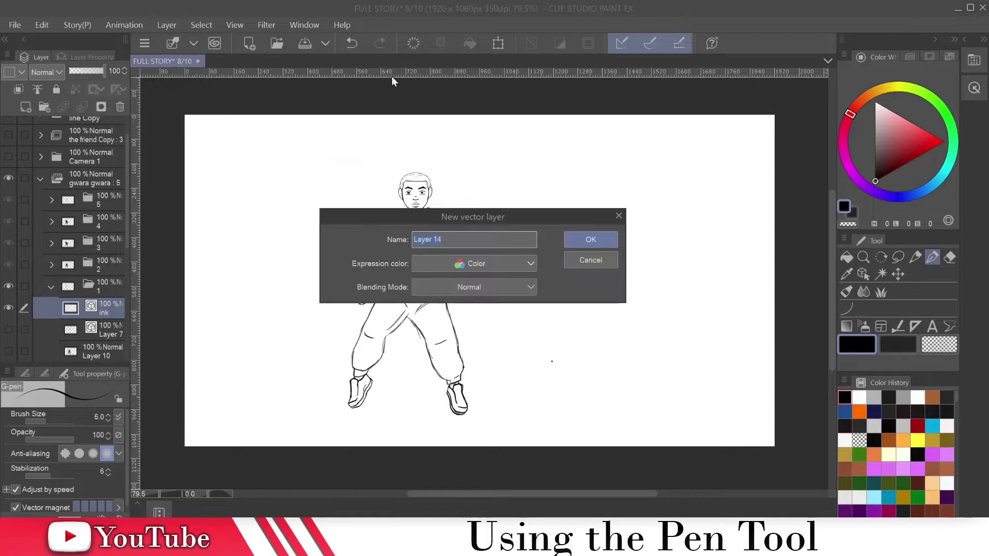
{"action": "left_click", "coordinate": [591, 259]}
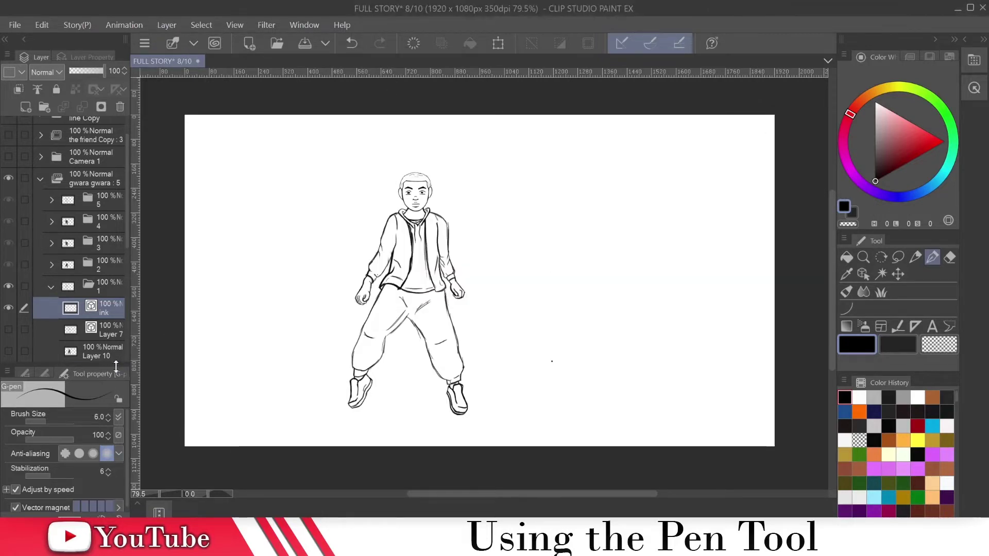
Enlarge the tool settings area, then select the front view Copy sketch layer and briefly toggle its visibility.
{"action": "left_click_drag", "start_coordinate": [115, 366], "coordinate": [116, 315]}
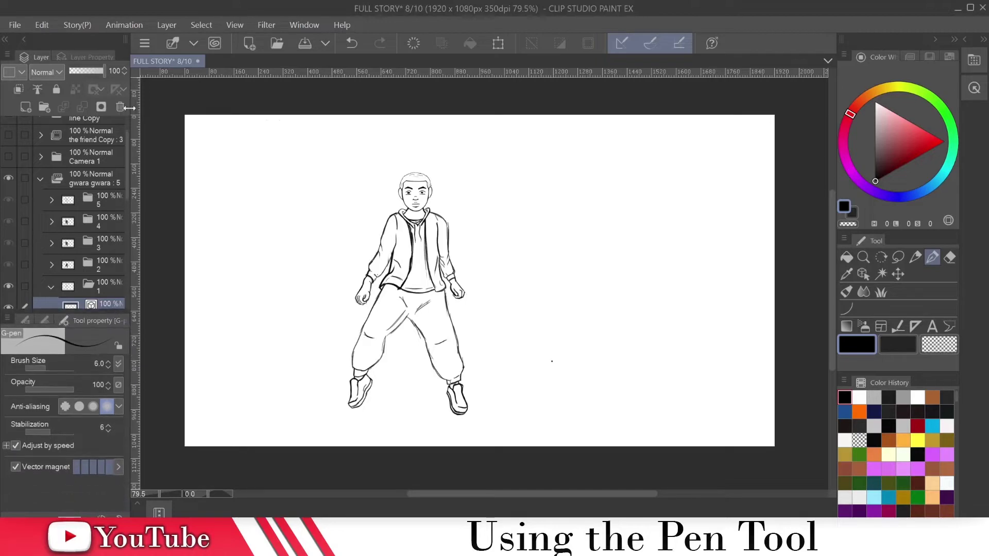
{"action": "scroll", "coordinate": [95, 196], "scroll_direction": "down", "scroll_amount": 6}
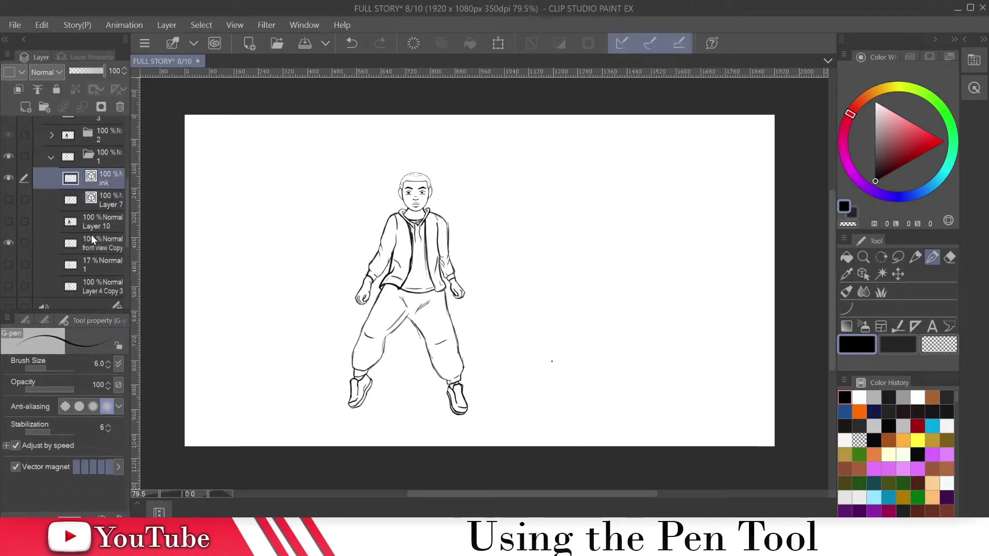
{"action": "left_click", "coordinate": [90, 238]}
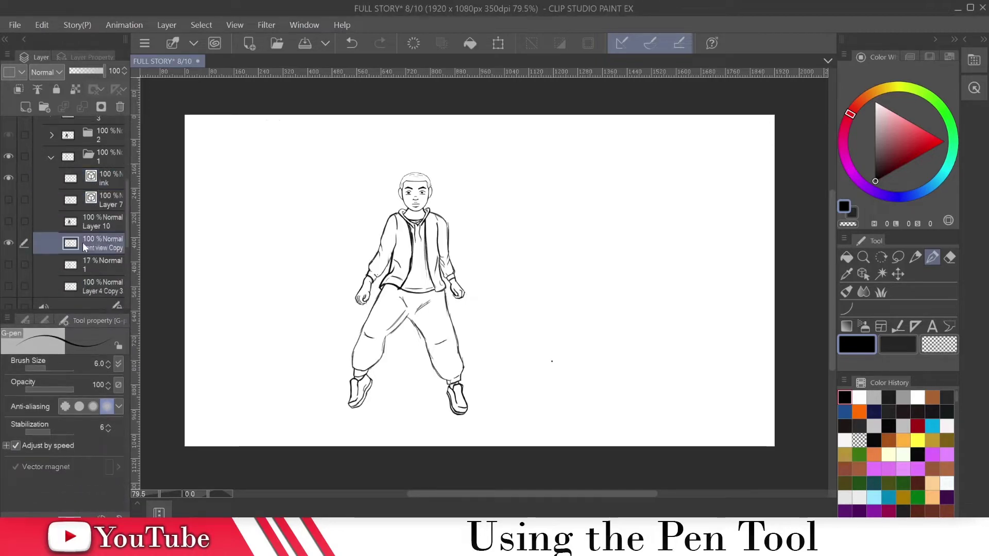
{"action": "left_click", "coordinate": [8, 243]}
{"action": "left_click", "coordinate": [8, 243]}
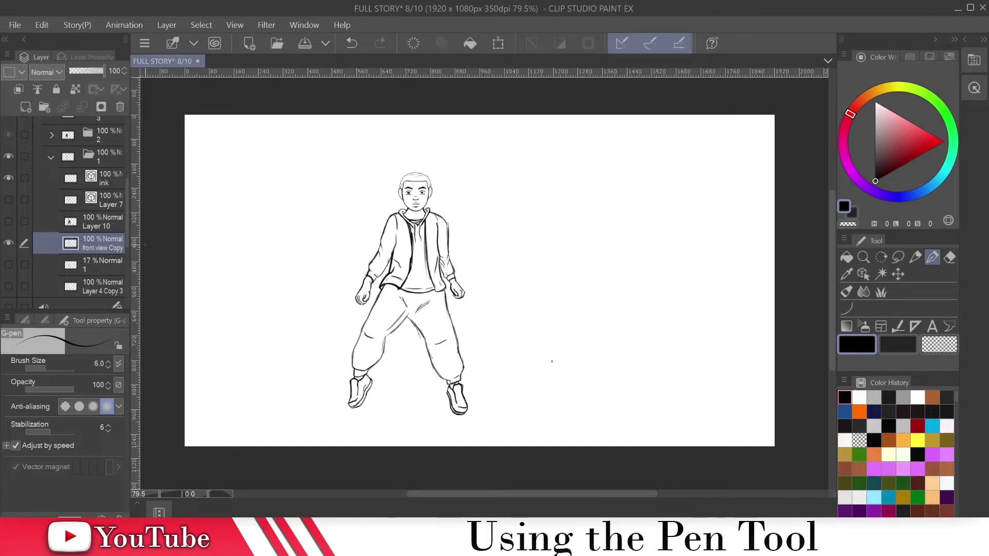
Fade the sketch layer to 25% opacity, set G-pen anti-aliasing to None, and select the ink layer.
{"action": "scroll", "coordinate": [373, 221], "scroll_direction": "up", "scroll_amount": 1}
{"action": "scroll", "coordinate": [373, 220], "scroll_direction": "up", "scroll_amount": 3}
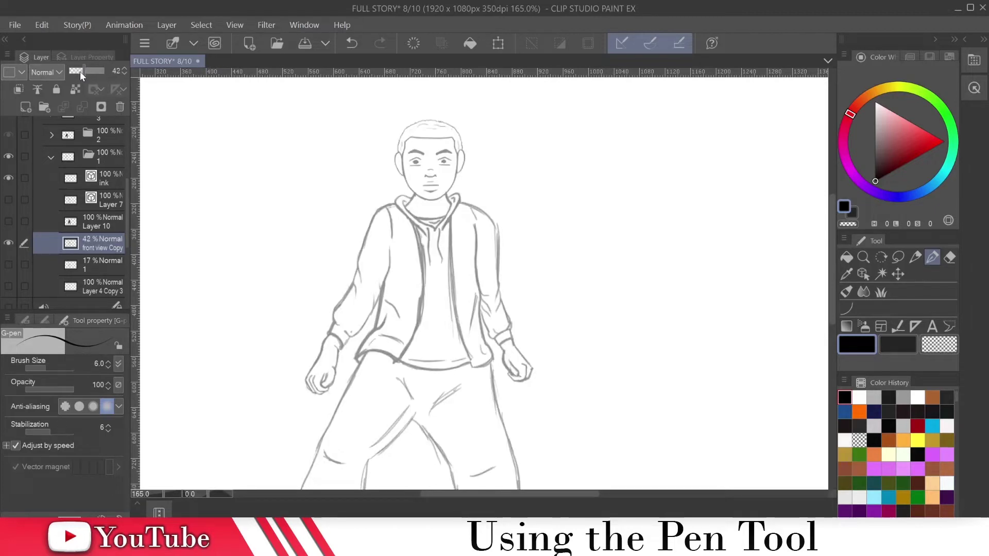
{"action": "left_click_drag", "start_coordinate": [80, 71], "coordinate": [77, 72]}
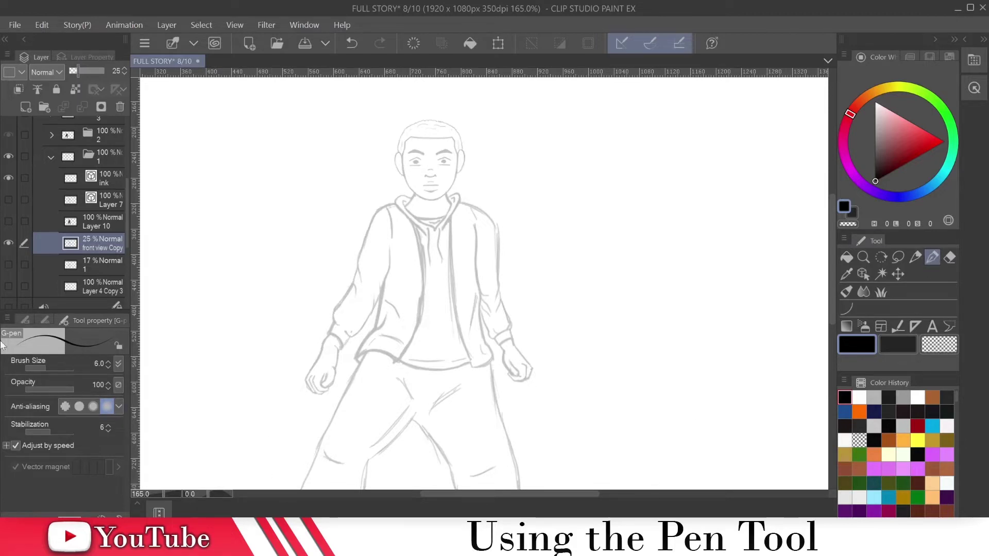
{"action": "left_click", "coordinate": [64, 406]}
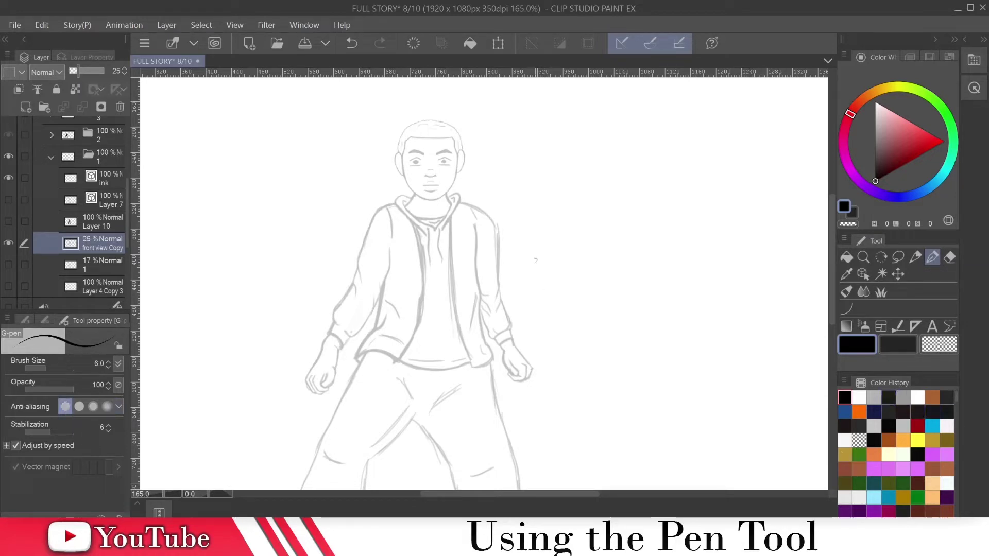
{"action": "left_click", "coordinate": [113, 185]}
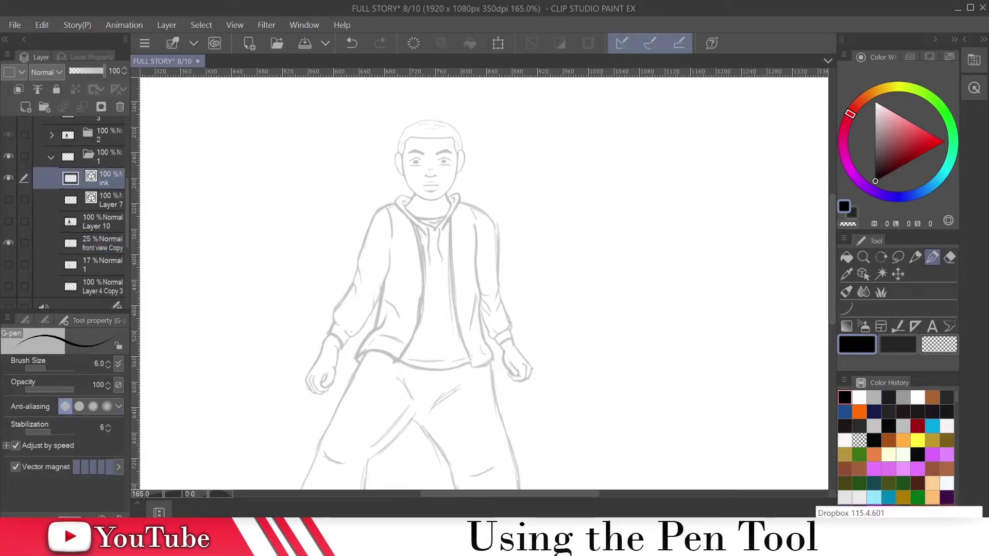
Raise the G-pen size to 25 and draw a thick aliased diagonal stroke, zooming in to inspect its edges.
{"action": "key", "text": "bracketright"}
{"action": "key", "text": "bracketright"}
{"action": "key", "text": "bracketright"}
{"action": "key", "text": "bracketright"}
{"action": "key", "text": "bracketright"}
{"action": "key", "text": "bracketright"}
{"action": "key", "text": "bracketright"}
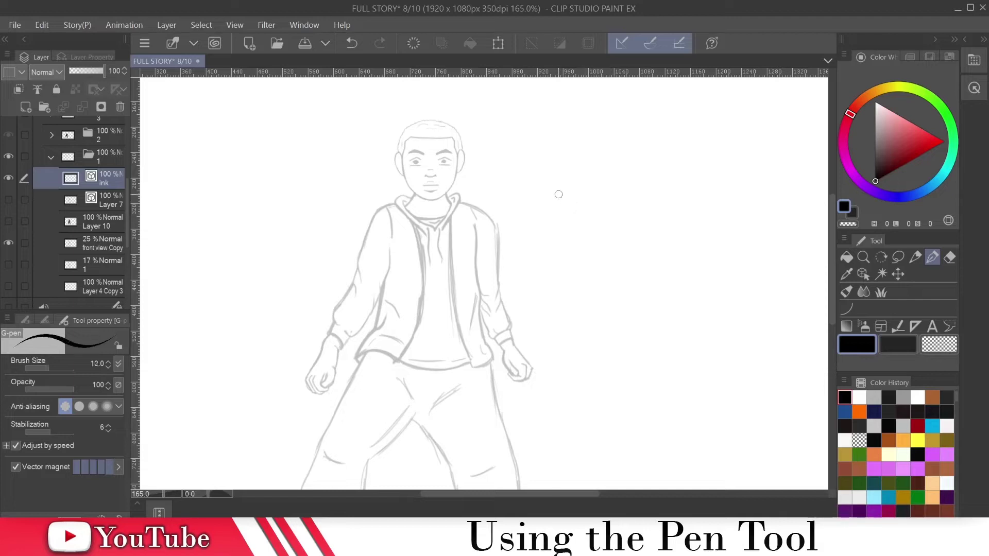
{"action": "key", "text": "bracketright"}
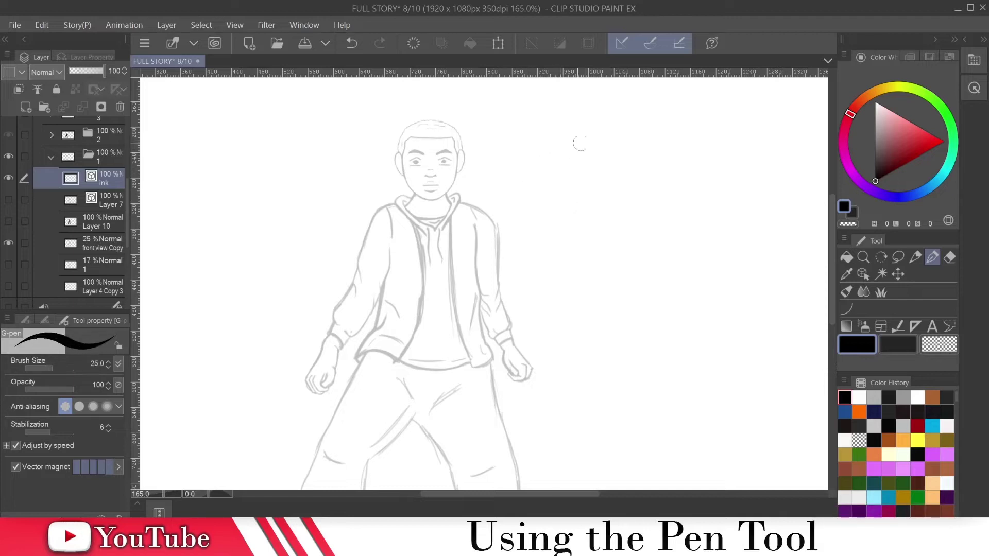
{"action": "left_click_drag", "start_coordinate": [703, 114], "coordinate": [205, 332]}
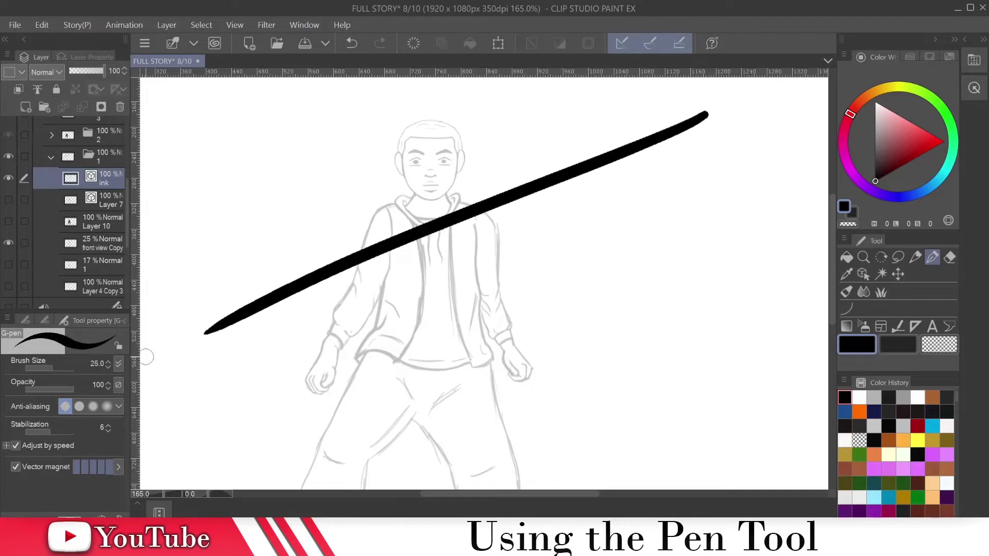
{"action": "scroll", "coordinate": [421, 229], "scroll_direction": "up", "scroll_amount": 3}
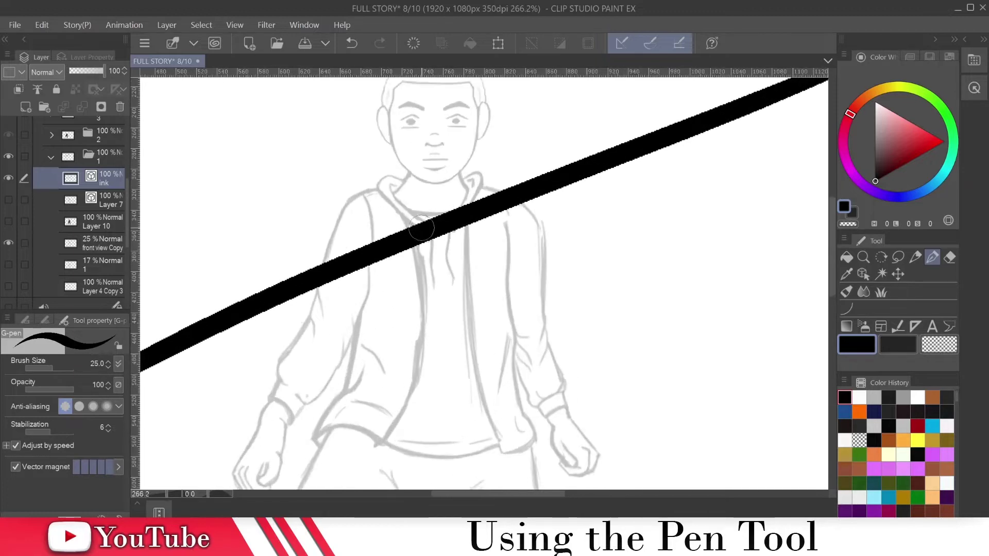
{"action": "scroll", "coordinate": [422, 228], "scroll_direction": "up", "scroll_amount": 5}
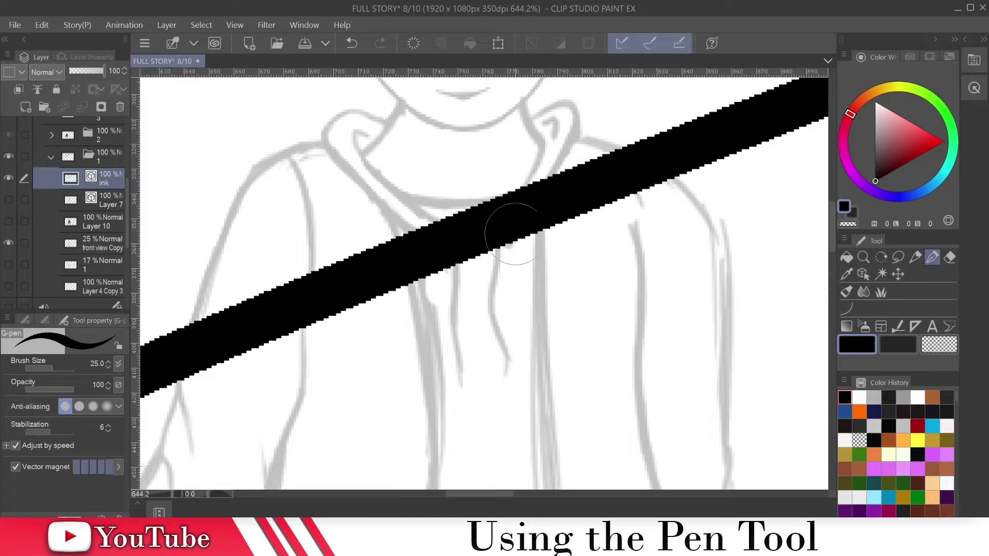
{"action": "scroll", "coordinate": [628, 205], "scroll_direction": "down", "scroll_amount": 5}
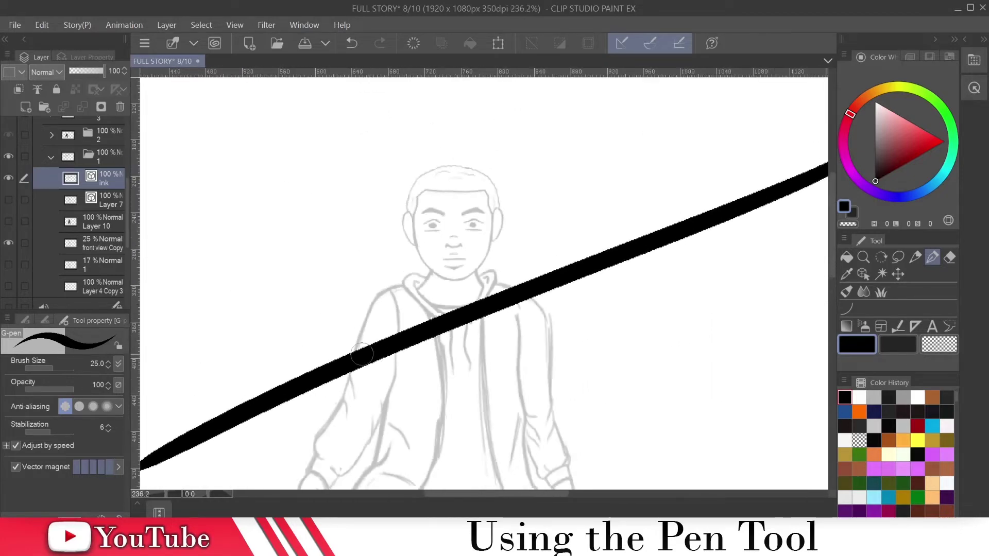
{"action": "scroll", "coordinate": [362, 353], "scroll_direction": "down", "scroll_amount": 2}
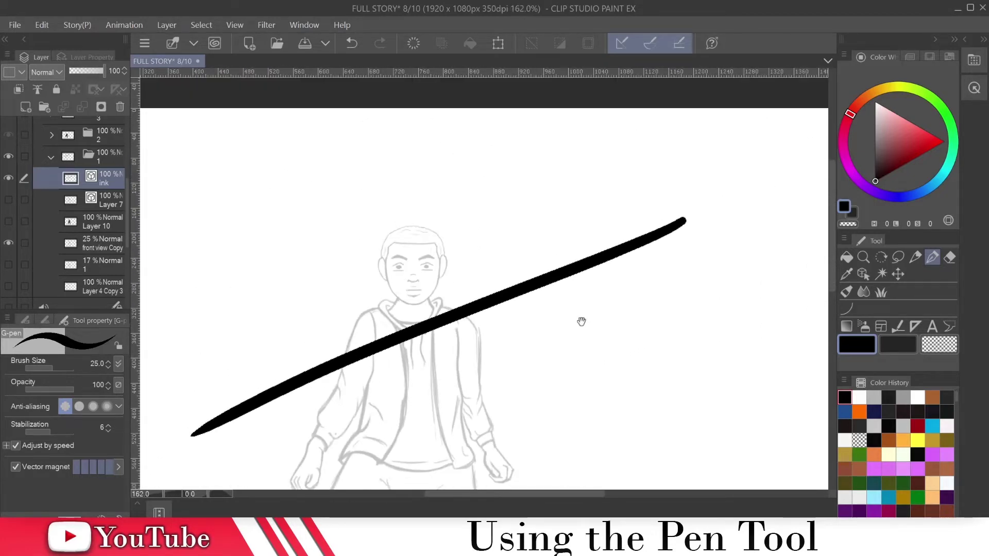
{"action": "left_click_drag", "start_coordinate": [581, 321], "coordinate": [575, 221]}
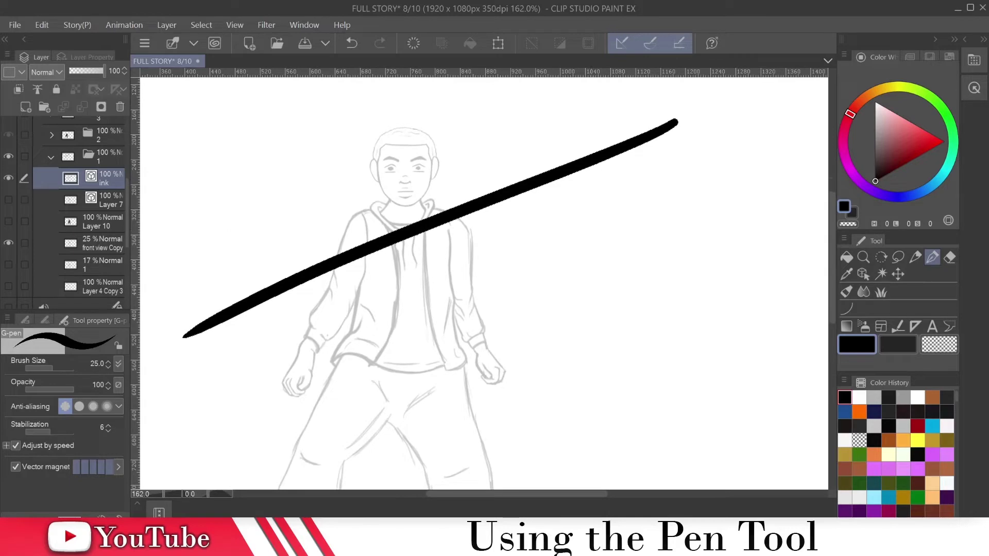
Set anti-aliasing to Weak and draw a second diagonal test stroke, zooming in to check the edges.
{"action": "left_click", "coordinate": [79, 406]}
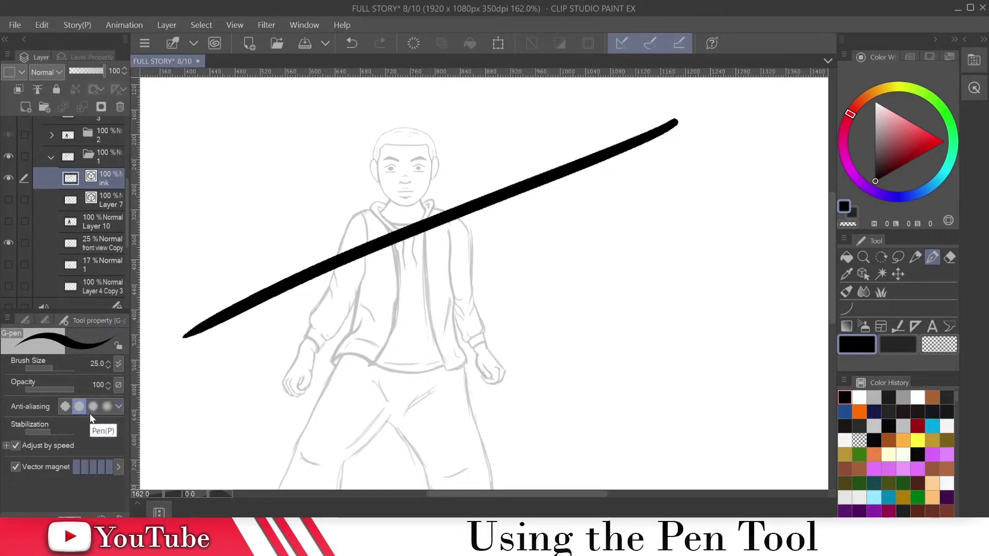
{"action": "mouse_move", "coordinate": [749, 149]}
{"action": "left_mouse_down"}
{"action": "mouse_move", "coordinate": [548, 227]}
{"action": "mouse_move", "coordinate": [191, 416]}
{"action": "left_mouse_up"}
{"action": "scroll", "coordinate": [391, 278], "scroll_direction": "up", "scroll_amount": 5}
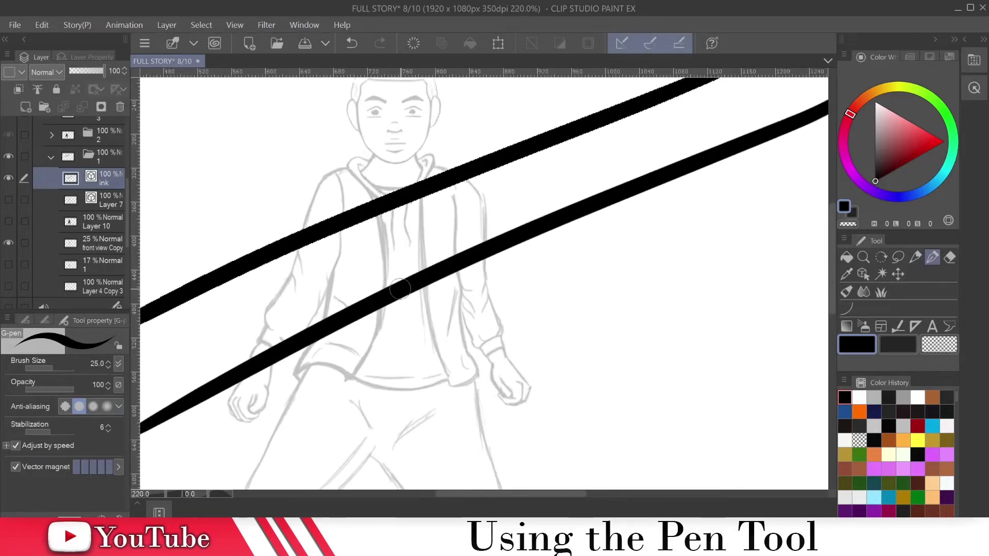
{"action": "scroll", "coordinate": [388, 283], "scroll_direction": "down", "scroll_amount": 4}
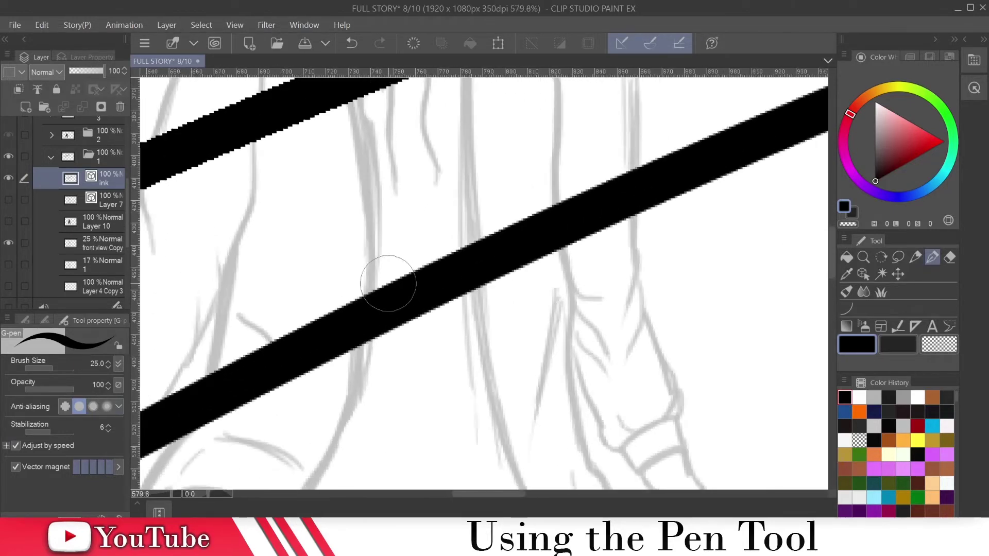
{"action": "scroll", "coordinate": [422, 324], "scroll_direction": "down", "scroll_amount": 3}
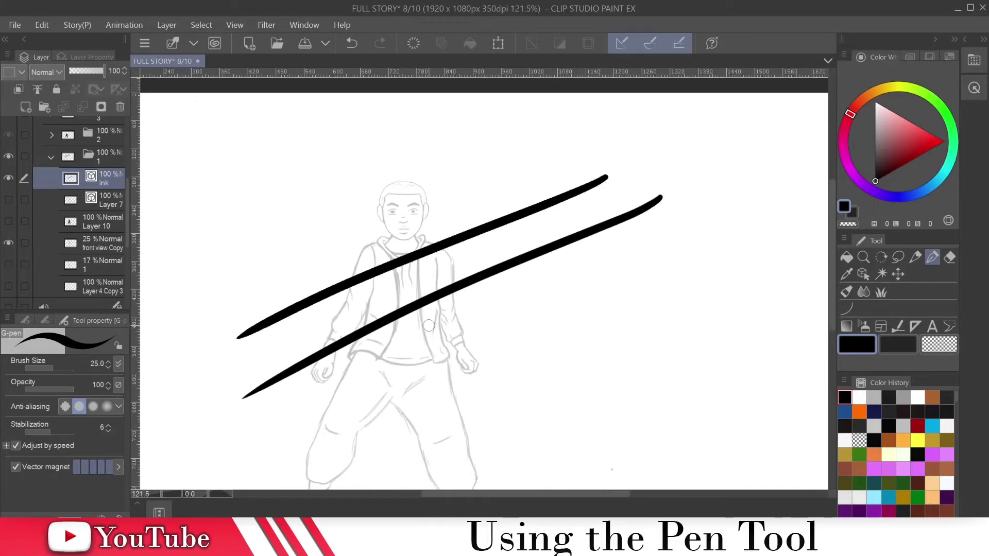
Set anti-aliasing to Medium and draw a third parallel test stroke for comparison.
{"action": "left_click", "coordinate": [92, 407]}
{"action": "left_click_drag", "start_coordinate": [704, 210], "coordinate": [337, 412]}
{"action": "scroll", "coordinate": [572, 338], "scroll_direction": "up", "scroll_amount": 6}
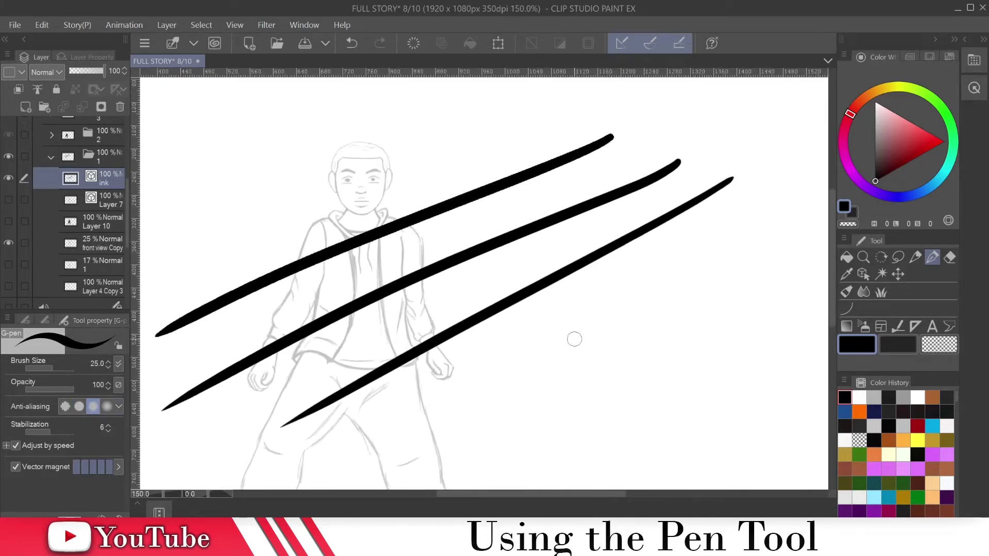
{"action": "scroll", "coordinate": [475, 301], "scroll_direction": "up", "scroll_amount": 2}
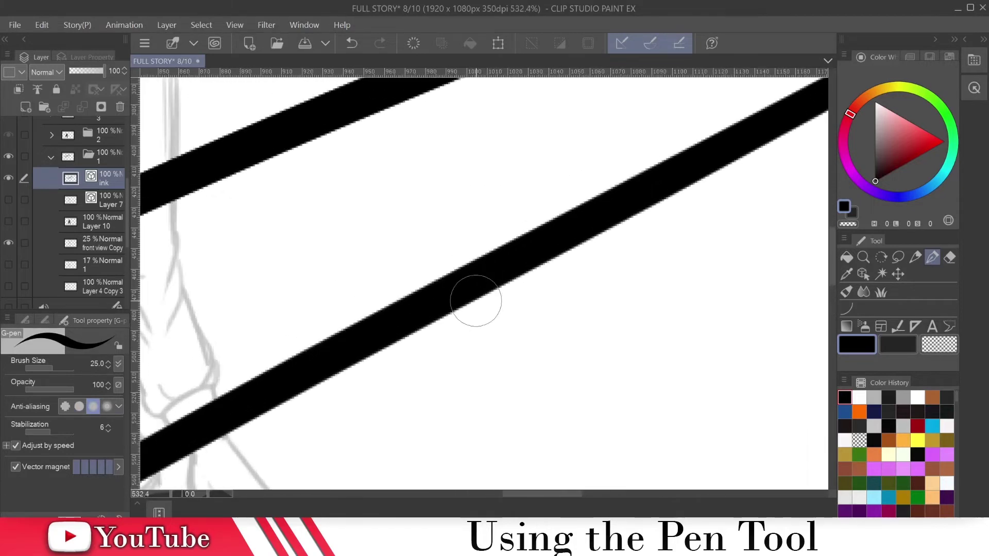
{"action": "scroll", "coordinate": [475, 300], "scroll_direction": "down", "scroll_amount": 8}
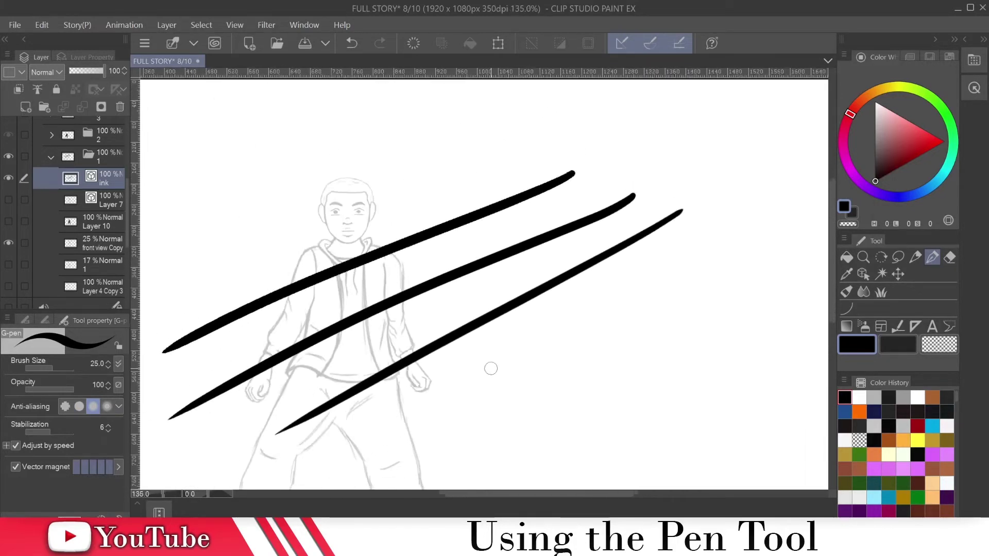
Set anti-aliasing to Strong and draw a fourth test stroke, zooming in to compare edge smoothness.
{"action": "left_click", "coordinate": [106, 407]}
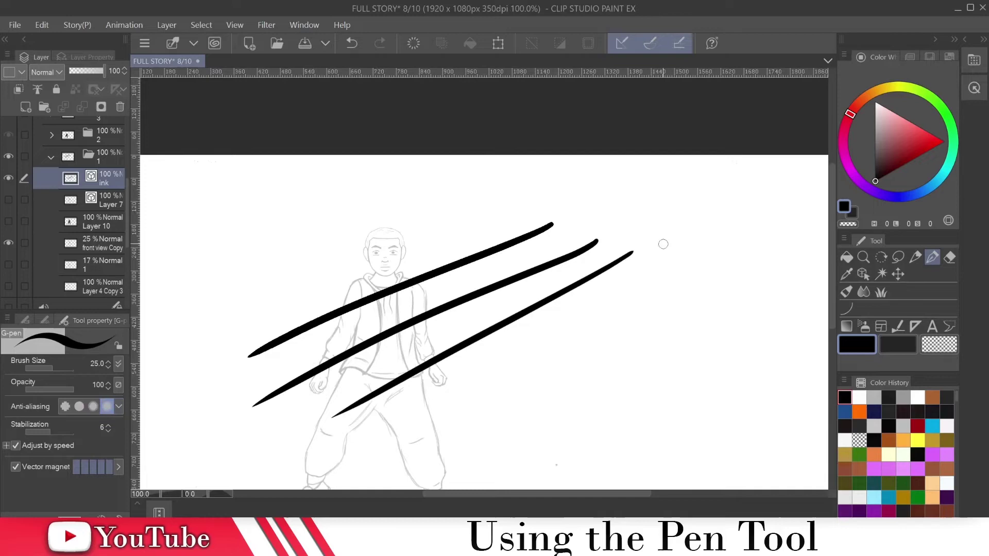
{"action": "left_click_drag", "start_coordinate": [662, 242], "coordinate": [612, 330]}
{"action": "left_click_drag", "start_coordinate": [665, 164], "coordinate": [312, 381]}
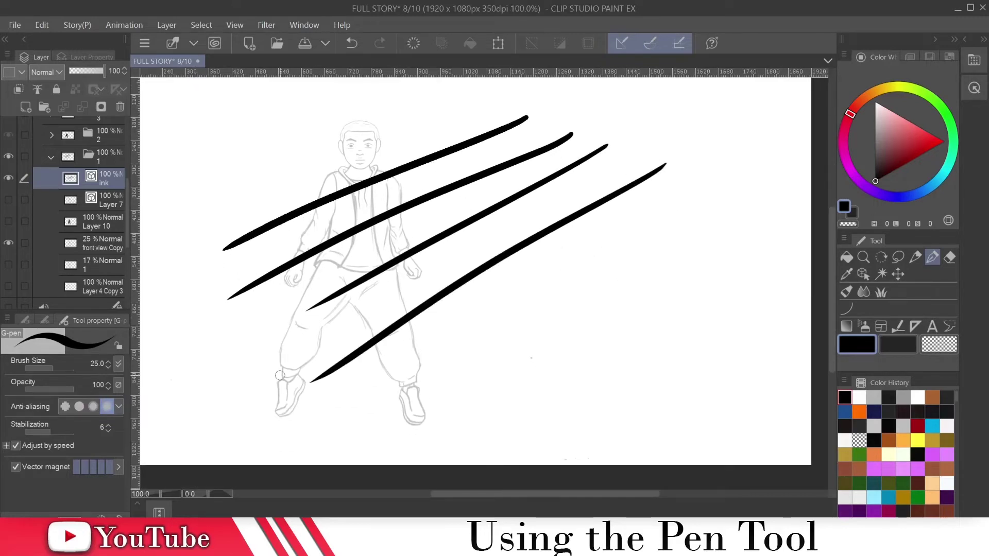
{"action": "scroll", "coordinate": [471, 171], "scroll_direction": "up", "scroll_amount": 6}
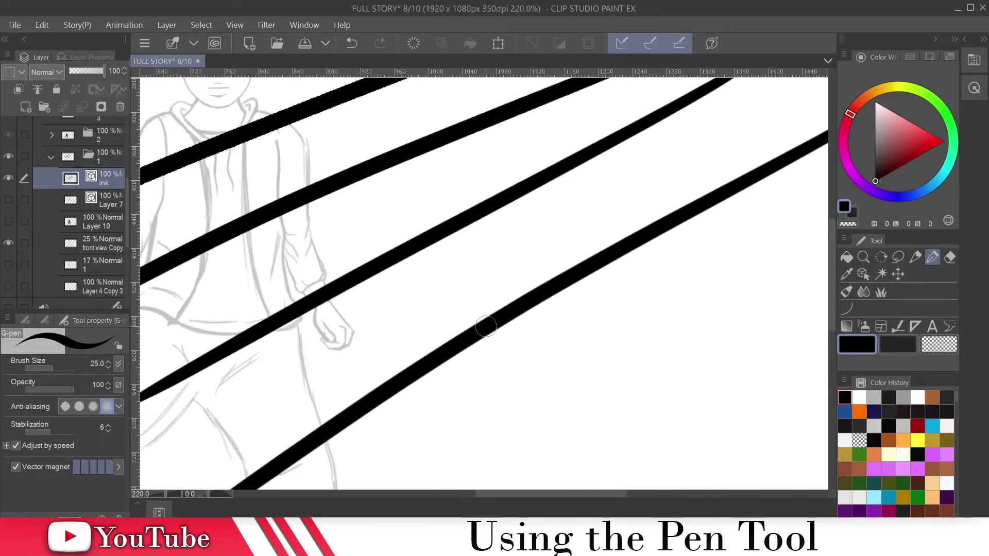
{"action": "scroll", "coordinate": [477, 314], "scroll_direction": "down", "scroll_amount": 3}
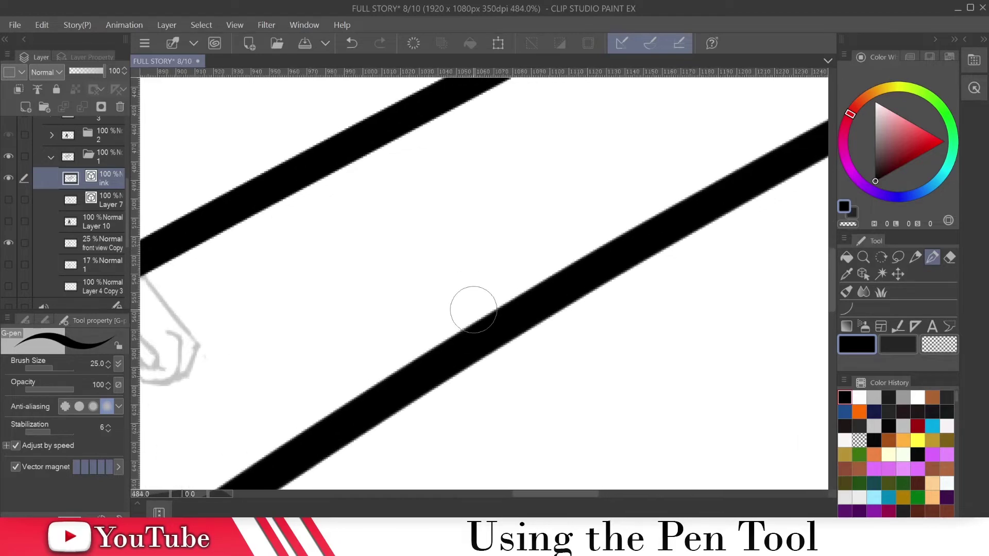
{"action": "scroll", "coordinate": [452, 319], "scroll_direction": "down", "scroll_amount": 2}
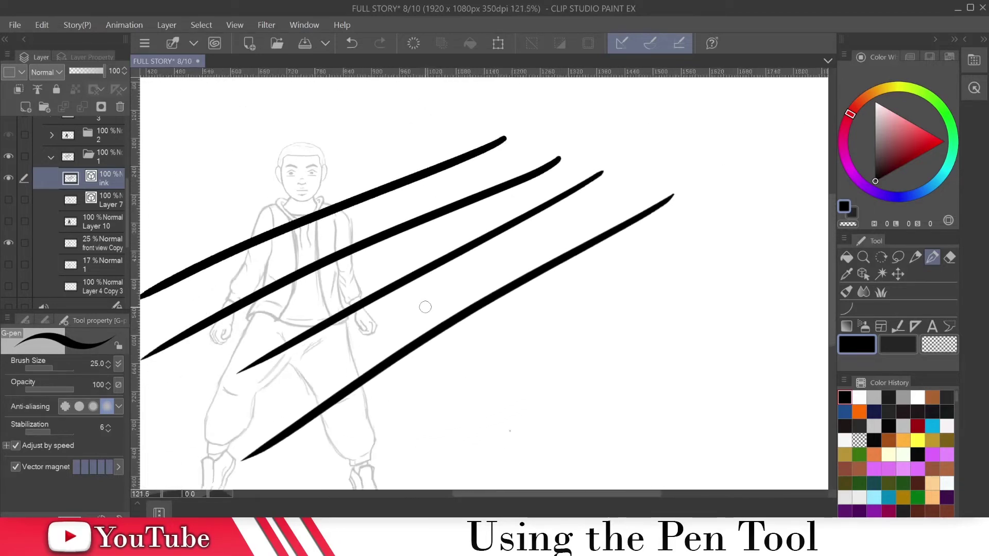
{"action": "scroll", "coordinate": [424, 306], "scroll_direction": "down", "scroll_amount": 3}
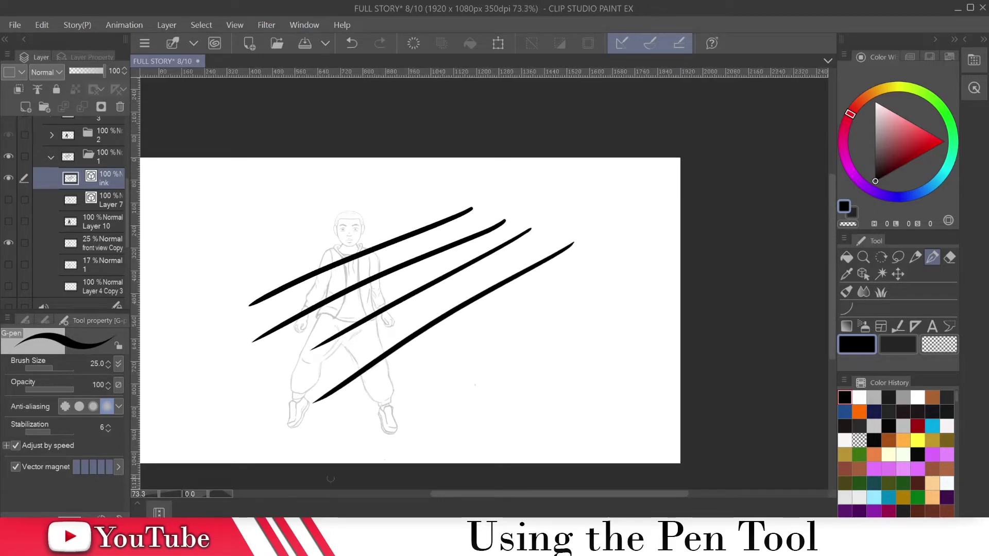
{"action": "left_click_drag", "start_coordinate": [465, 493], "coordinate": [445, 493]}
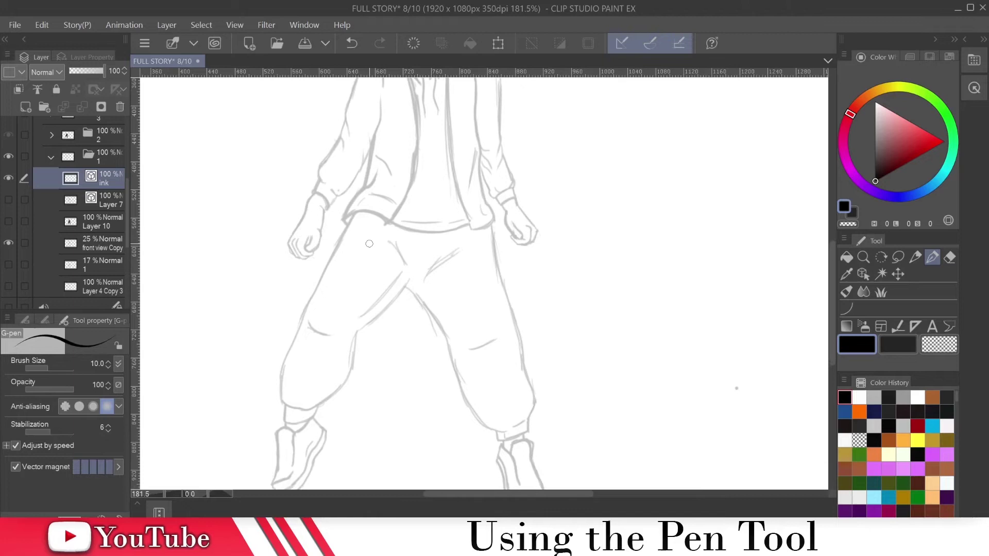
Undo a first leg stroke and set the G-pen to no anti-aliasing at size 6.
{"action": "scroll", "coordinate": [369, 243], "scroll_direction": "up", "scroll_amount": 4}
{"action": "key", "text": "bracketleft"}
{"action": "key", "text": "bracketleft"}
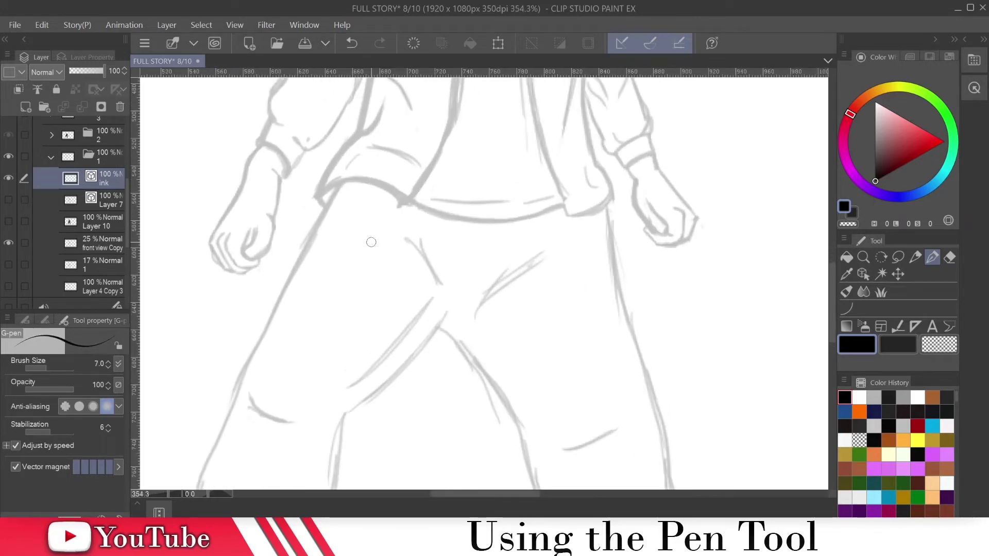
{"action": "key", "text": "bracketleft"}
{"action": "left_click_drag", "start_coordinate": [341, 183], "coordinate": [267, 321]}
{"action": "key", "text": "ctrl+z"}
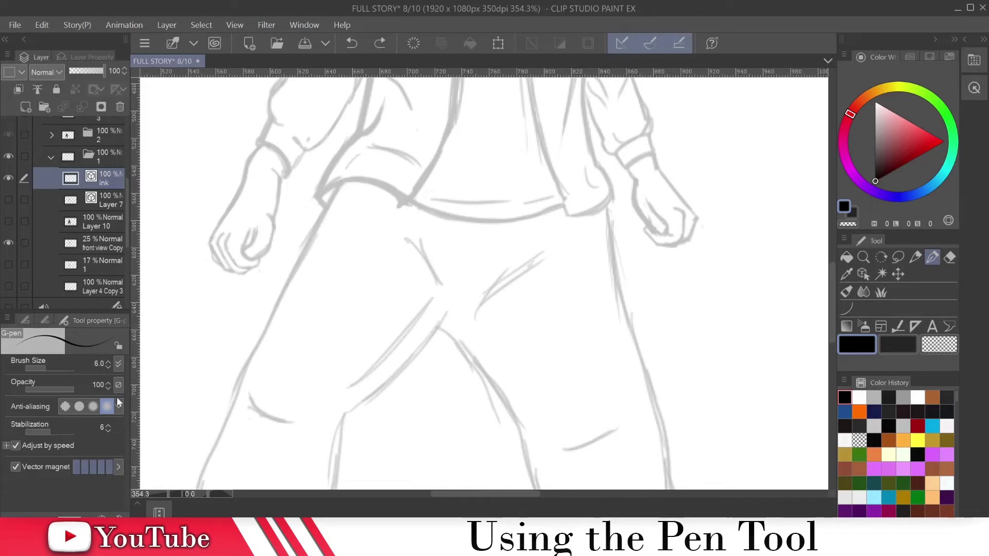
{"action": "left_click", "coordinate": [78, 406]}
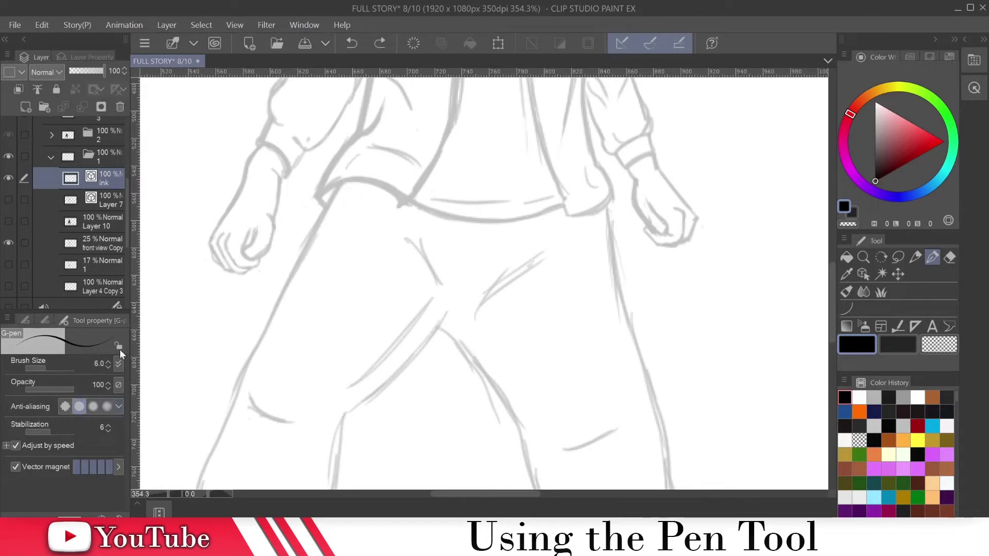
{"action": "left_click", "coordinate": [65, 406]}
{"action": "key", "text": "bracketright"}
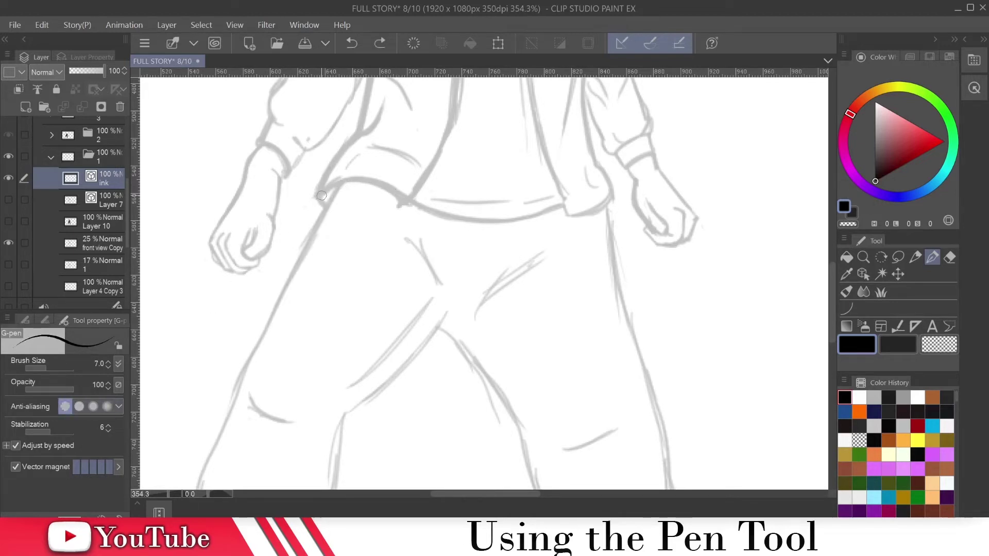
{"action": "key", "text": "bracketright"}
{"action": "key", "text": "bracketright"}
{"action": "key", "text": "bracketleft"}
{"action": "key", "text": "bracketleft"}
{"action": "key", "text": "bracketleft"}
{"action": "key", "text": "bracketleft"}
Ink the left trouser leg's outer contour down to the cuff, plus its inner line.
{"action": "left_click_drag", "start_coordinate": [341, 182], "coordinate": [248, 357]}
{"action": "left_click_drag", "start_coordinate": [404, 266], "coordinate": [478, 127]}
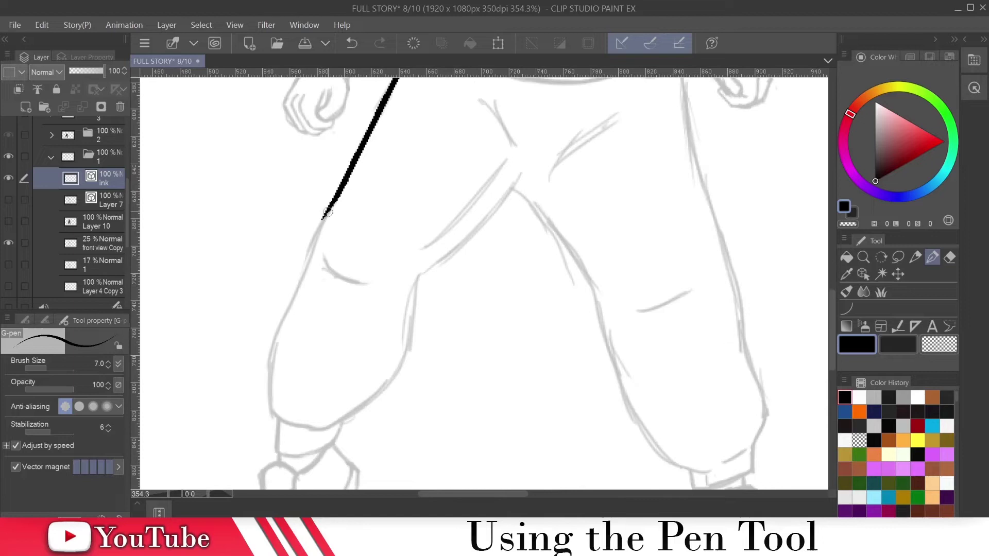
{"action": "mouse_move", "coordinate": [323, 217]}
{"action": "left_mouse_down"}
{"action": "mouse_move", "coordinate": [268, 381]}
{"action": "mouse_move", "coordinate": [297, 429]}
{"action": "left_mouse_up"}
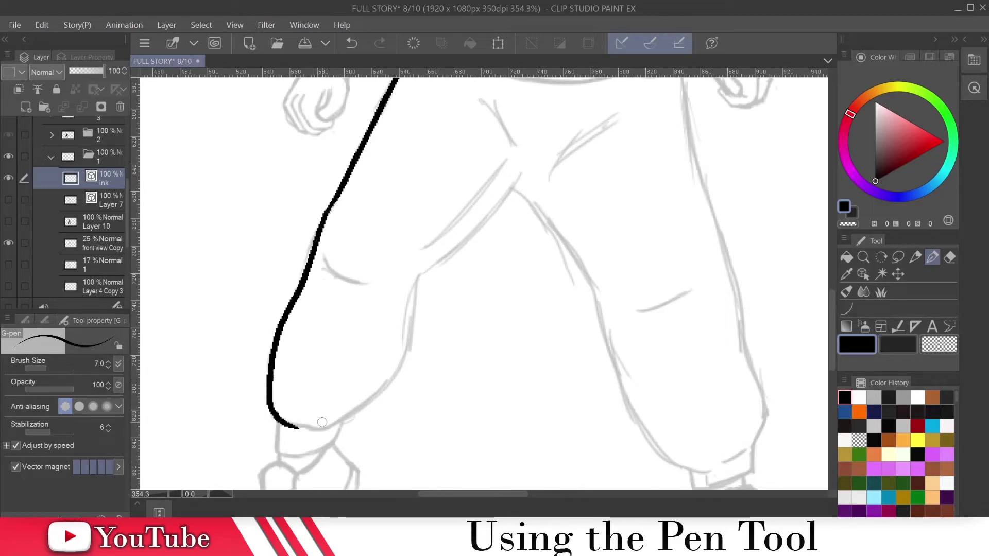
{"action": "mouse_move", "coordinate": [417, 279]}
{"action": "left_mouse_down"}
{"action": "mouse_move", "coordinate": [395, 366]}
{"action": "mouse_move", "coordinate": [373, 398]}
{"action": "mouse_move", "coordinate": [338, 422]}
{"action": "mouse_move", "coordinate": [304, 431]}
{"action": "left_mouse_up"}
{"action": "mouse_move", "coordinate": [298, 388]}
{"action": "left_mouse_down"}
{"action": "mouse_move", "coordinate": [302, 420]}
{"action": "mouse_move", "coordinate": [292, 426]}
{"action": "mouse_move", "coordinate": [315, 426]}
{"action": "left_mouse_up"}
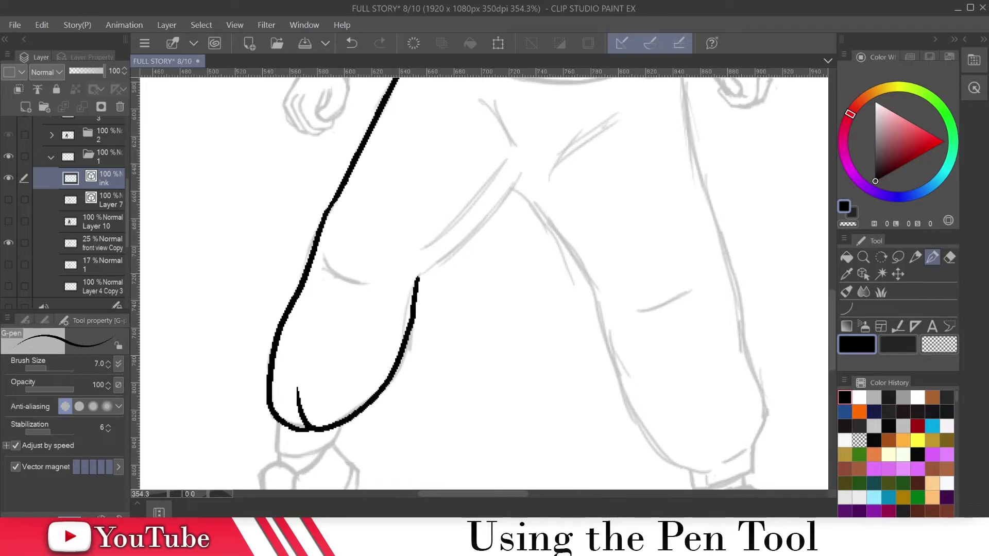
{"action": "mouse_move", "coordinate": [520, 176]}
{"action": "left_mouse_down"}
{"action": "mouse_move", "coordinate": [420, 275]}
{"action": "mouse_move", "coordinate": [391, 274]}
{"action": "left_mouse_up"}
{"action": "mouse_move", "coordinate": [627, 260]}
{"action": "left_mouse_down"}
{"action": "mouse_move", "coordinate": [335, 309]}
{"action": "mouse_move", "coordinate": [410, 256]}
{"action": "left_mouse_up"}
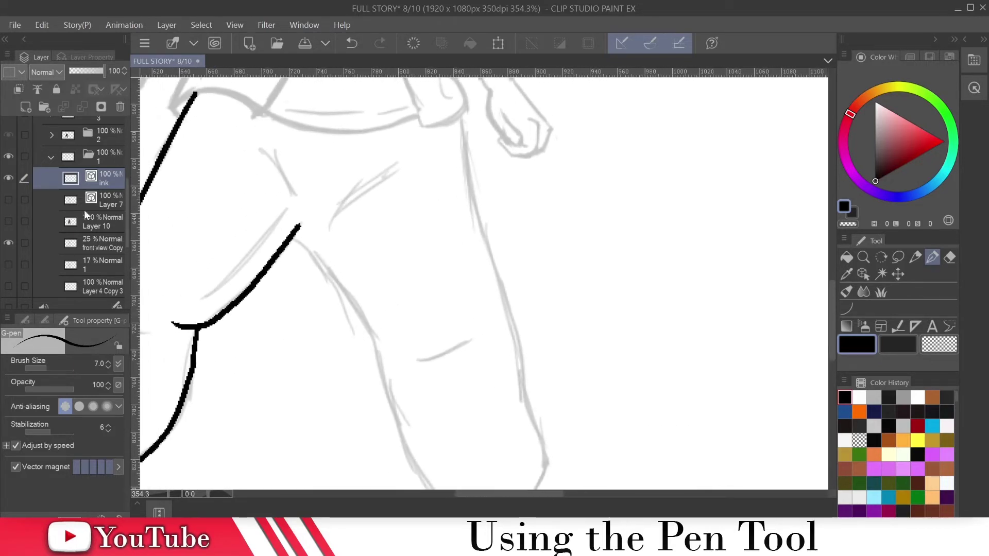
Set anti-aliasing to Strong and trace the right leg's contour, knee fold and cuff line.
{"action": "left_click", "coordinate": [107, 406]}
{"action": "left_click_drag", "start_coordinate": [498, 246], "coordinate": [432, 225]}
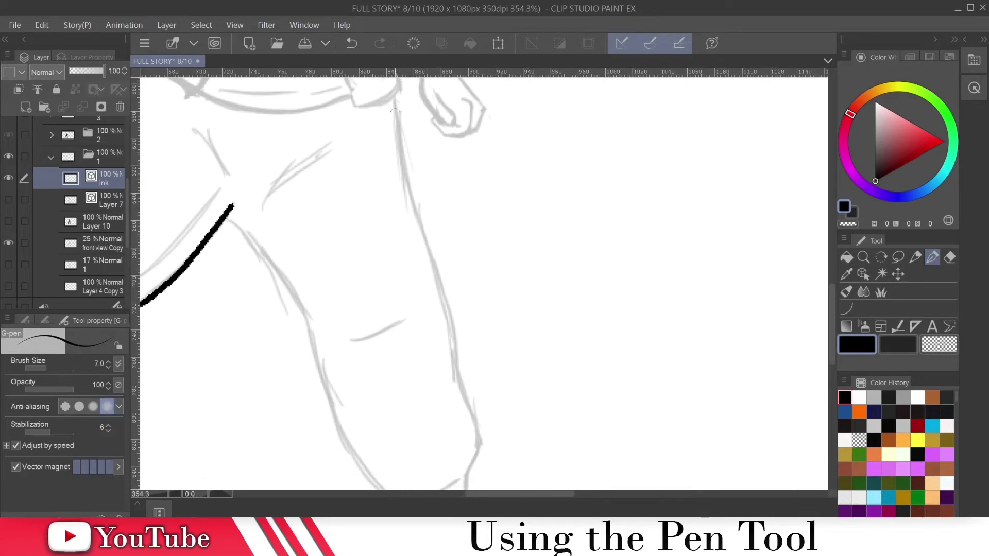
{"action": "mouse_move", "coordinate": [396, 89]}
{"action": "left_mouse_down"}
{"action": "mouse_move", "coordinate": [456, 374]}
{"action": "mouse_move", "coordinate": [434, 421]}
{"action": "left_mouse_up"}
{"action": "mouse_move", "coordinate": [489, 350]}
{"action": "left_mouse_down"}
{"action": "mouse_move", "coordinate": [430, 218]}
{"action": "mouse_move", "coordinate": [403, 249]}
{"action": "mouse_move", "coordinate": [419, 309]}
{"action": "mouse_move", "coordinate": [405, 346]}
{"action": "mouse_move", "coordinate": [380, 360]}
{"action": "left_mouse_up"}
{"action": "left_click_drag", "start_coordinate": [194, 132], "coordinate": [209, 174]}
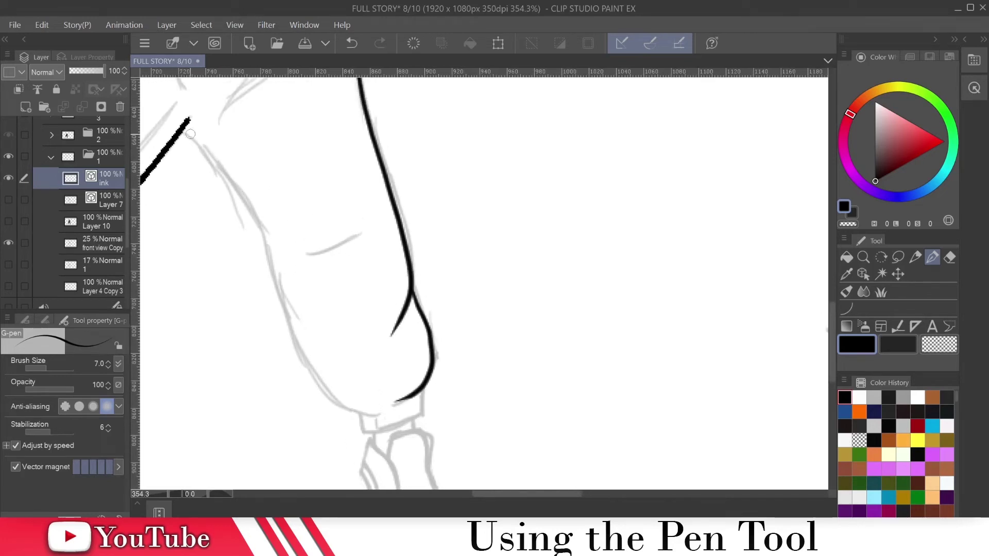
{"action": "left_click_drag", "start_coordinate": [189, 122], "coordinate": [297, 245]}
{"action": "left_click_drag", "start_coordinate": [311, 199], "coordinate": [279, 96]}
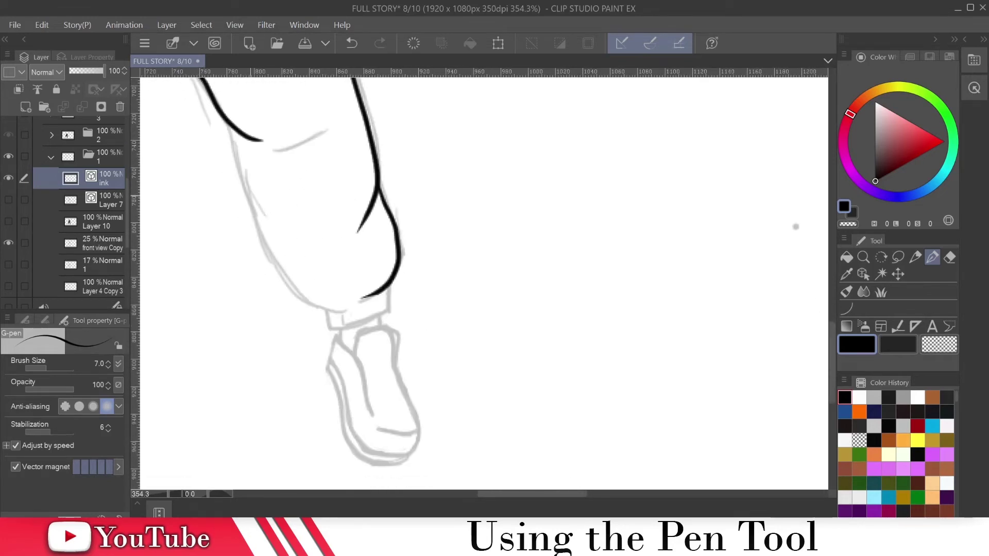
{"action": "mouse_move", "coordinate": [230, 127]}
{"action": "left_mouse_down"}
{"action": "mouse_move", "coordinate": [291, 293]}
{"action": "mouse_move", "coordinate": [357, 308]}
{"action": "left_mouse_up"}
{"action": "mouse_move", "coordinate": [363, 273]}
{"action": "left_mouse_down"}
{"action": "mouse_move", "coordinate": [378, 195]}
{"action": "mouse_move", "coordinate": [403, 237]}
{"action": "mouse_move", "coordinate": [344, 254]}
{"action": "mouse_move", "coordinate": [360, 252]}
{"action": "left_mouse_up"}
Zoom and pan over the inked trousers with the Zoom tool, ending at 90% on the full figure.
{"action": "left_click", "coordinate": [863, 257]}
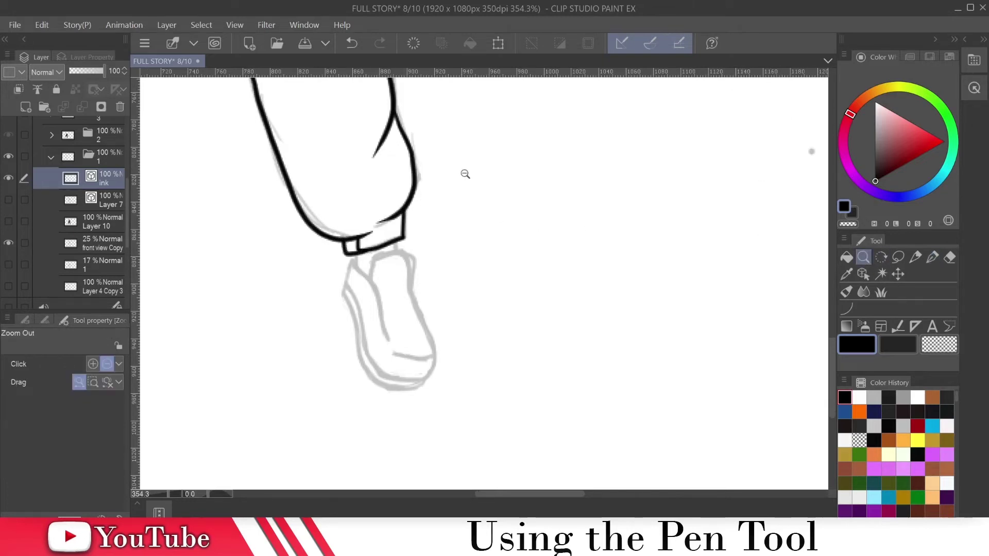
{"action": "left_click", "coordinate": [464, 173]}
{"action": "left_click_drag", "start_coordinate": [387, 146], "coordinate": [400, 261]}
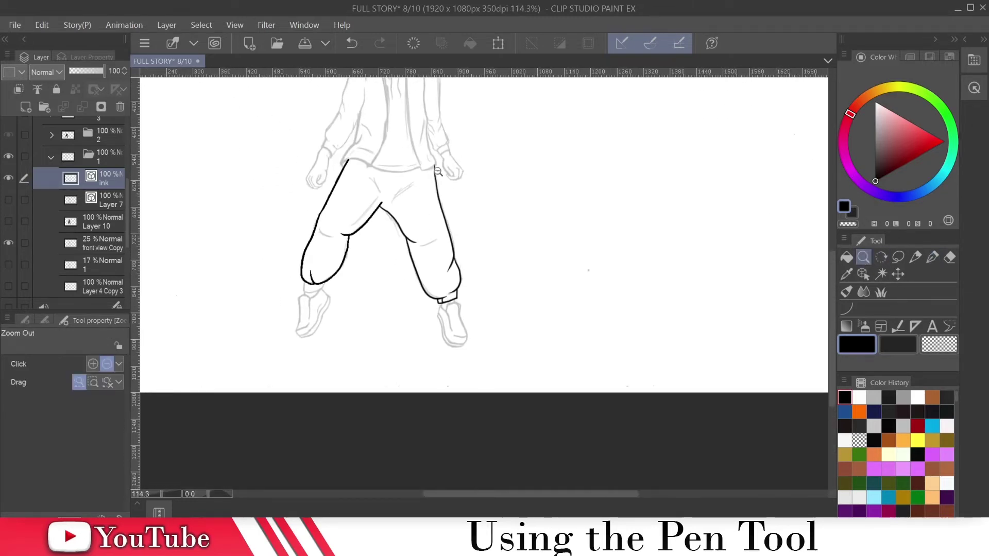
{"action": "scroll", "coordinate": [437, 173], "scroll_direction": "up", "scroll_amount": 4}
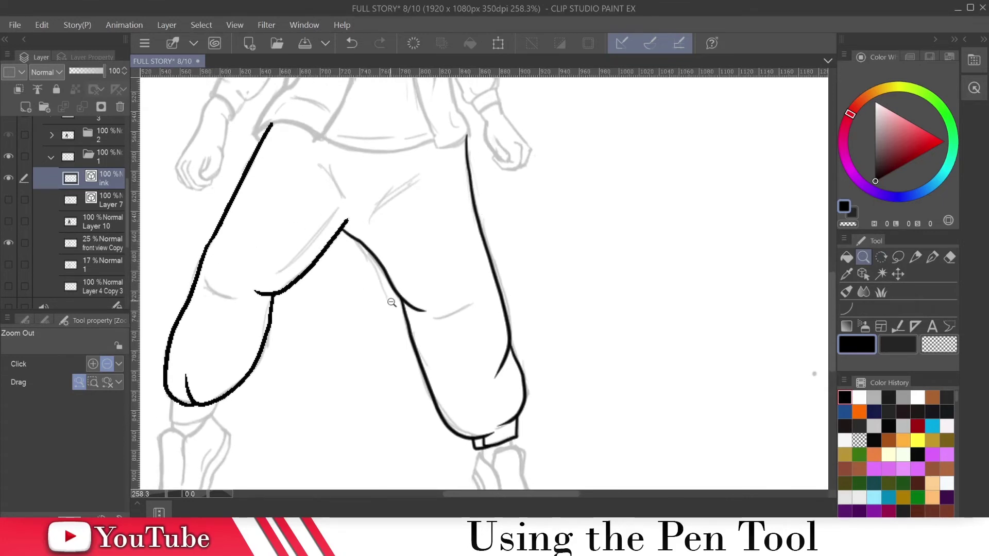
{"action": "left_click_drag", "start_coordinate": [490, 220], "coordinate": [460, 205]}
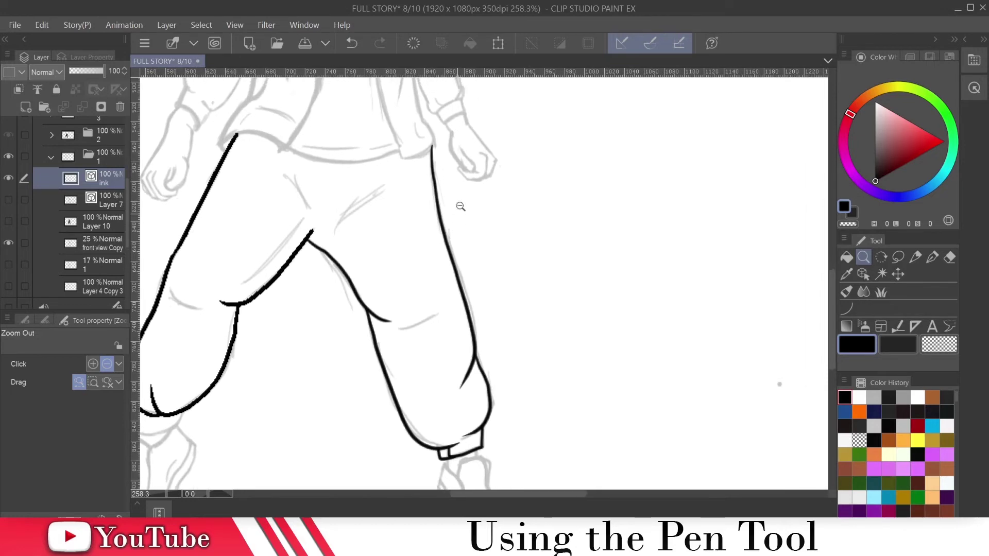
{"action": "scroll", "coordinate": [455, 166], "scroll_direction": "up", "scroll_amount": 3}
{"action": "scroll", "coordinate": [465, 150], "scroll_direction": "down", "scroll_amount": 7}
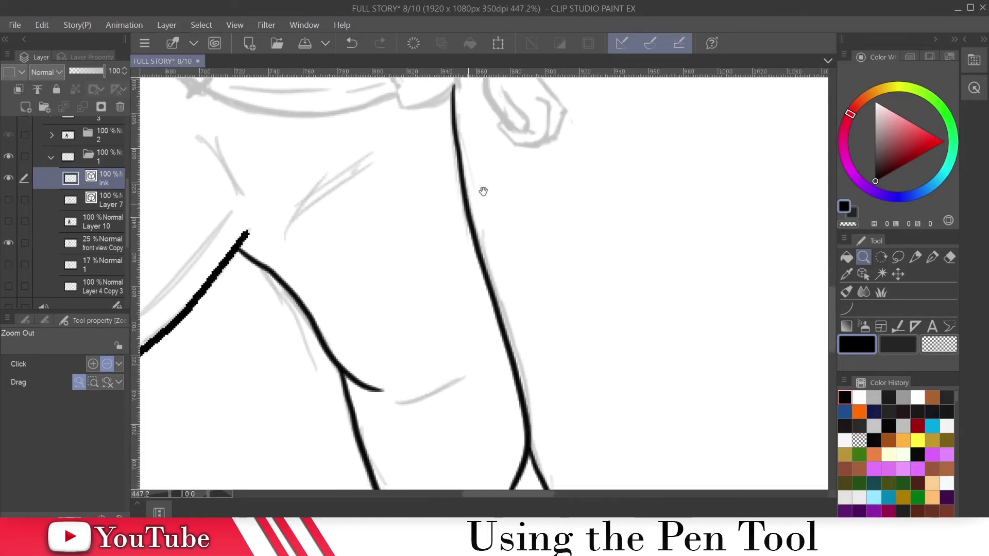
{"action": "scroll", "coordinate": [505, 247], "scroll_direction": "down", "scroll_amount": 1}
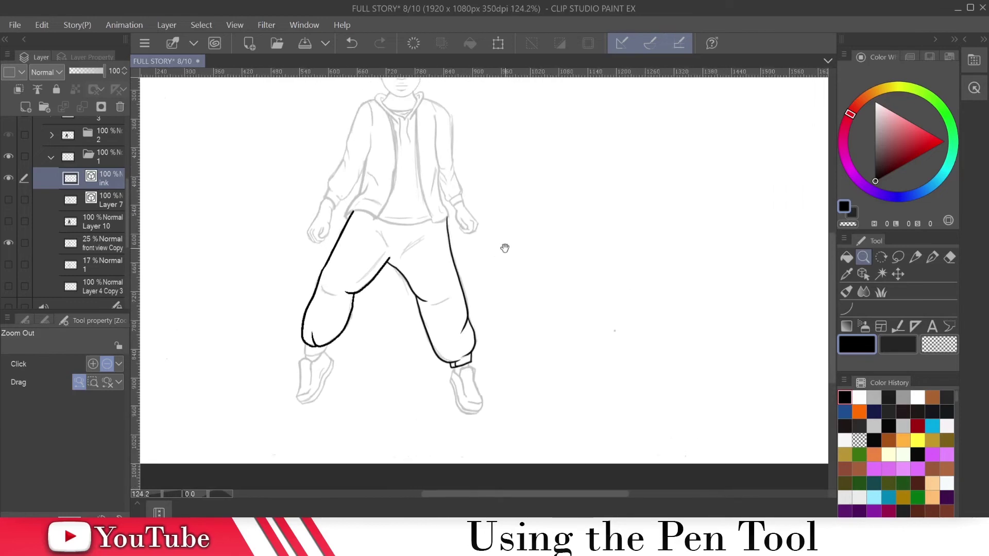
{"action": "scroll", "coordinate": [477, 214], "scroll_direction": "down", "scroll_amount": 2}
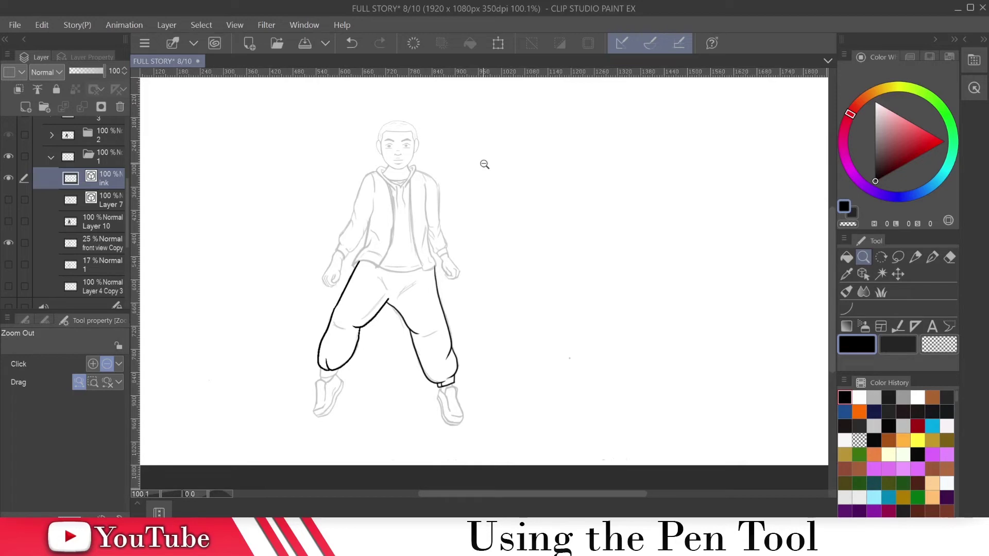
{"action": "left_click", "coordinate": [363, 159]}
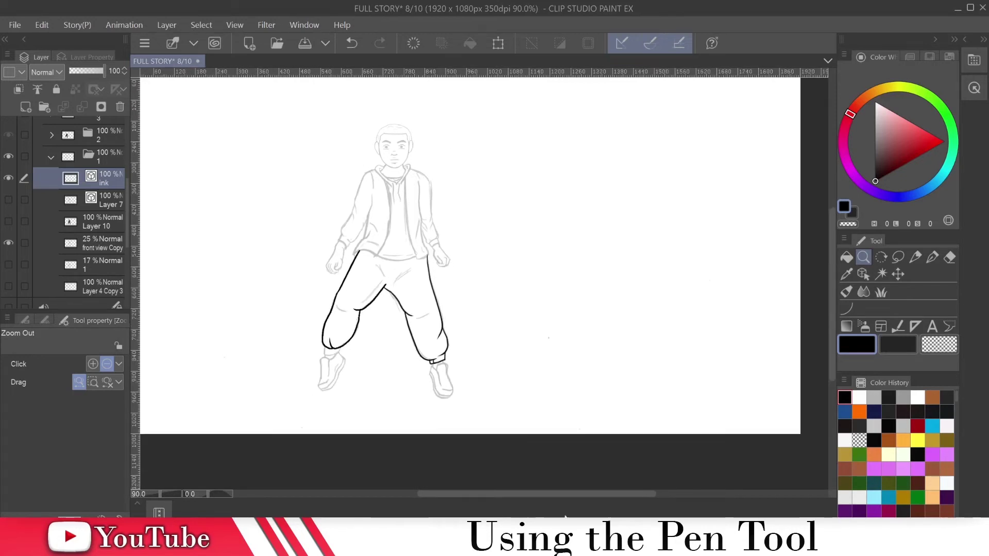
{"action": "mouse_move", "coordinate": [493, 496]}
{"action": "left_mouse_down"}
{"action": "mouse_move", "coordinate": [453, 490]}
{"action": "mouse_move", "coordinate": [477, 478]}
{"action": "left_mouse_up"}
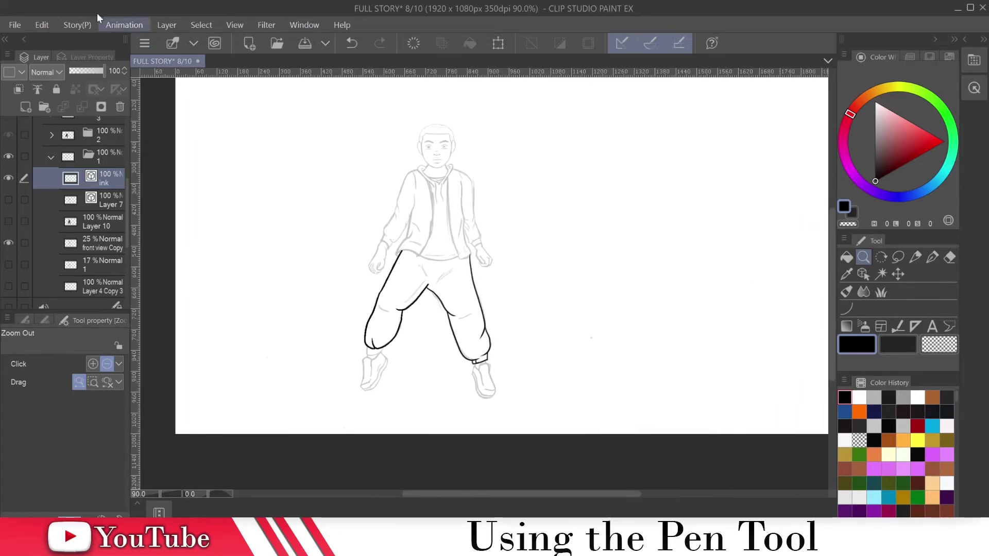
Through Edit > Change Image Resolution, set the width to 3000 px with proportions kept.
{"action": "left_click", "coordinate": [42, 24]}
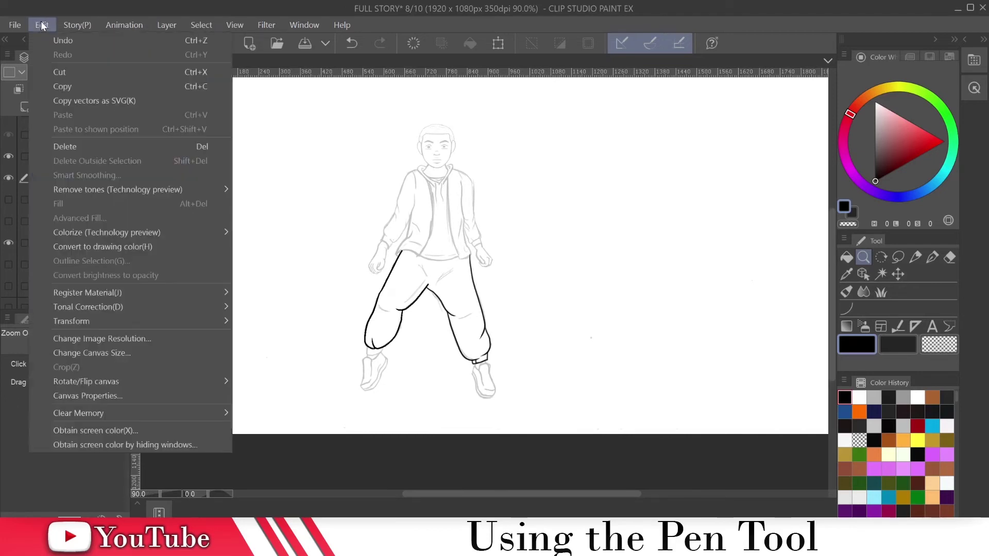
{"action": "left_click", "coordinate": [86, 340]}
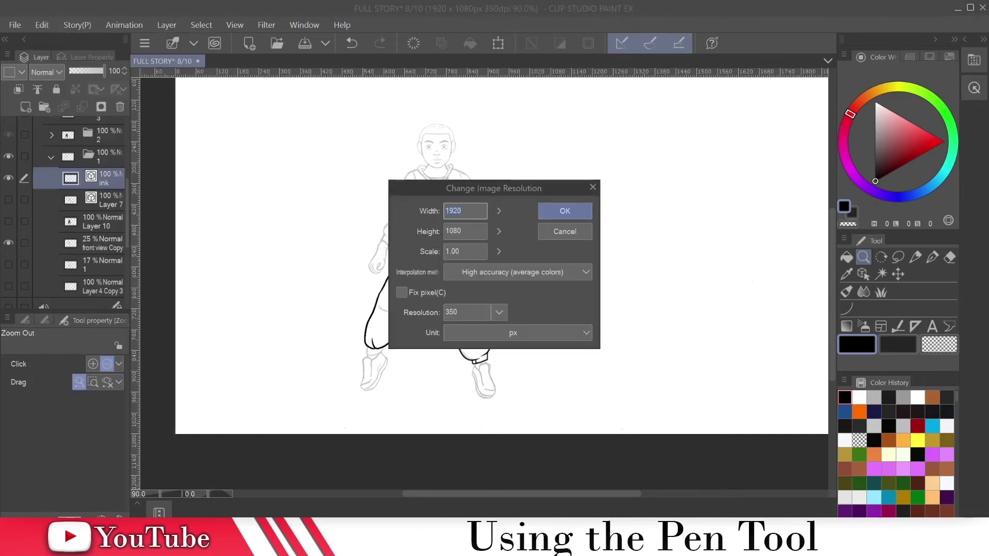
{"action": "type", "text": "3000"}
{"action": "left_click", "coordinate": [552, 212]}
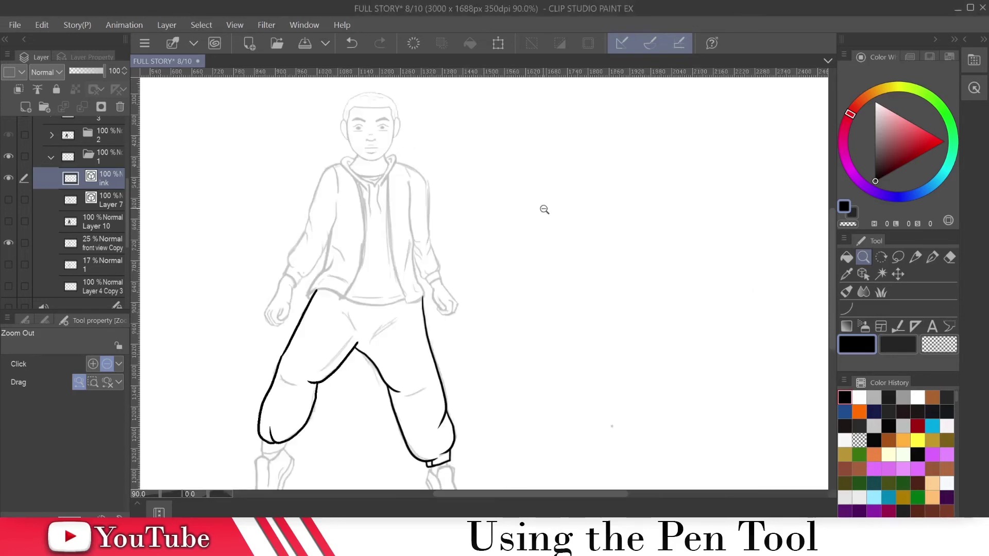
Zoom out to 54% to fit the canvas, then collapse layer folder 1 in the Layer panel.
{"action": "scroll", "coordinate": [419, 309], "scroll_direction": "up", "scroll_amount": 4}
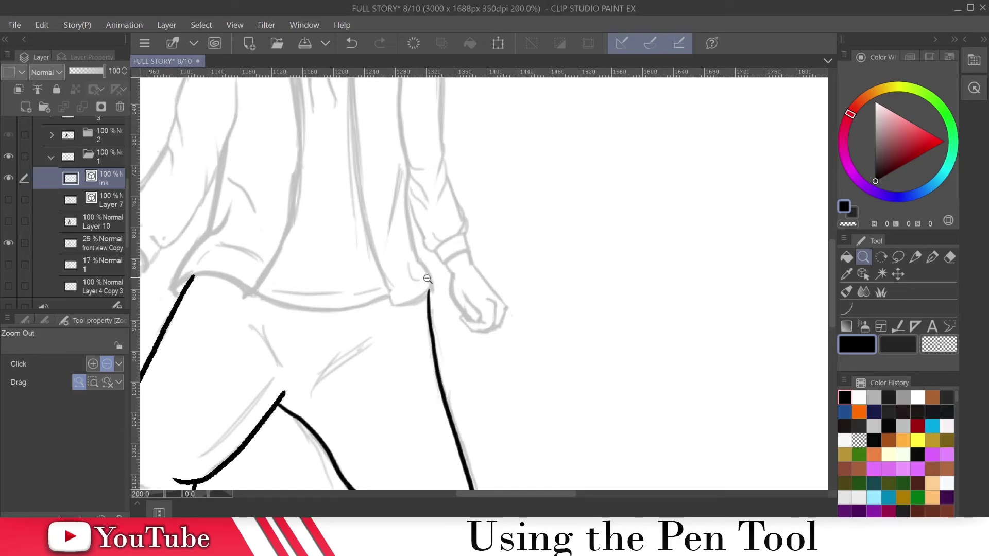
{"action": "scroll", "coordinate": [427, 278], "scroll_direction": "down", "scroll_amount": 5}
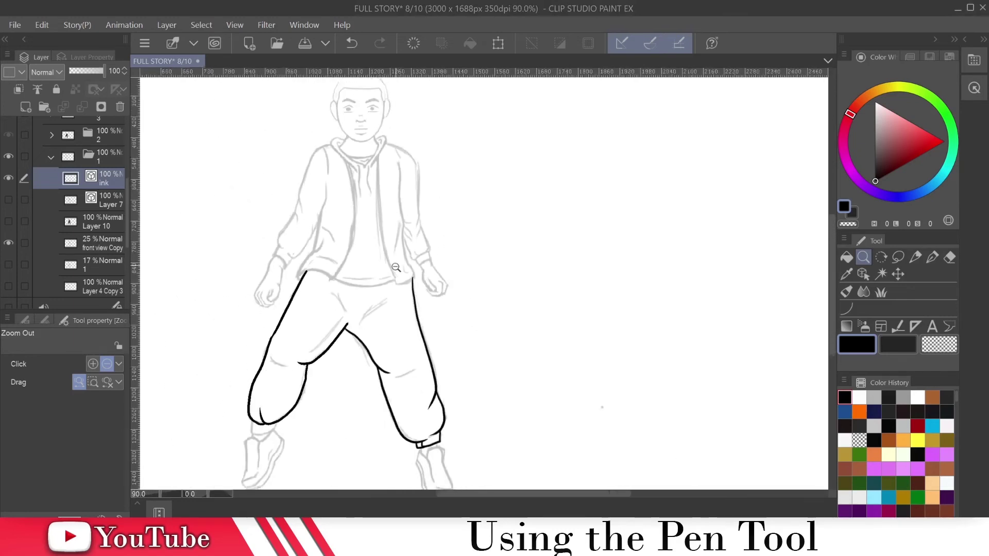
{"action": "left_click", "coordinate": [392, 267]}
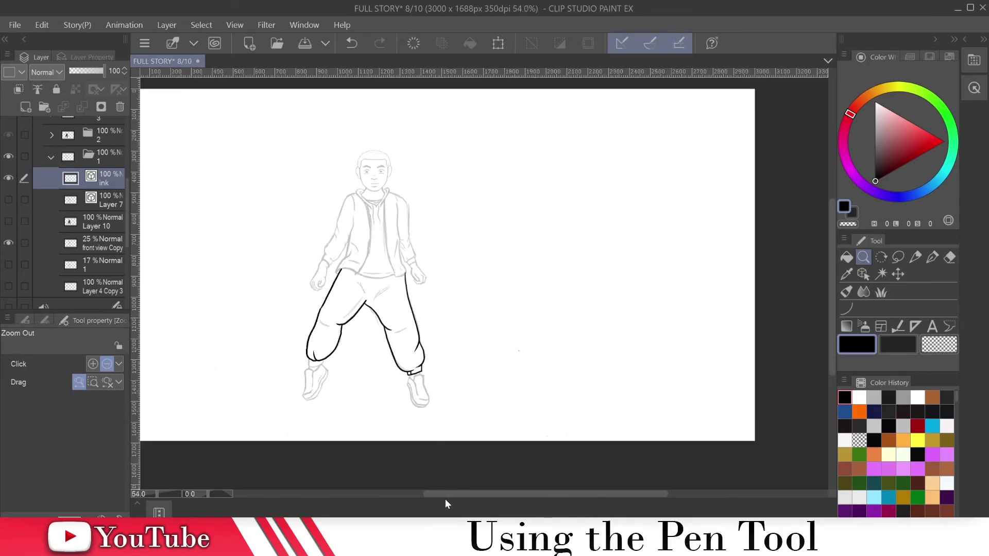
{"action": "mouse_move", "coordinate": [441, 493]}
{"action": "left_mouse_down"}
{"action": "mouse_move", "coordinate": [415, 489]}
{"action": "mouse_move", "coordinate": [426, 480]}
{"action": "left_mouse_up"}
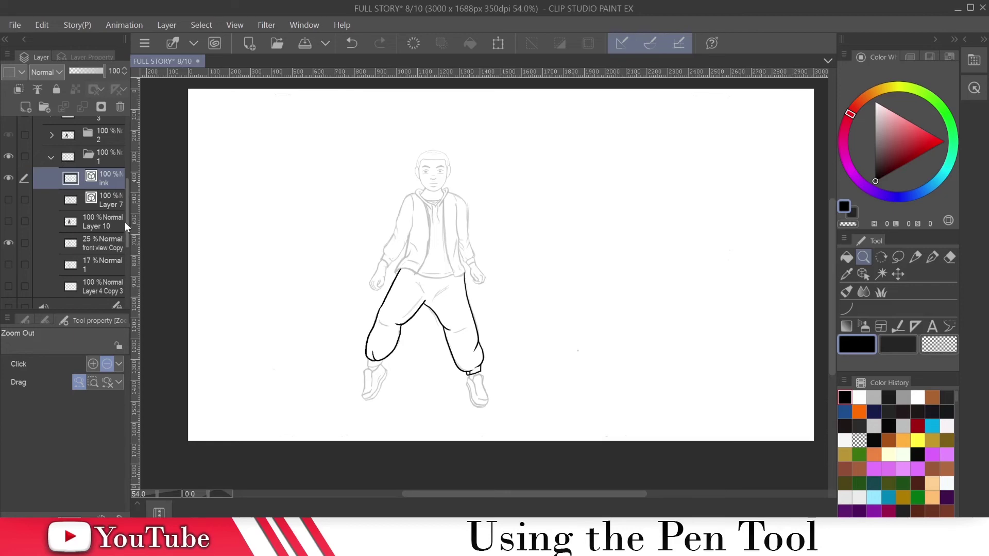
{"action": "left_click_drag", "start_coordinate": [127, 210], "coordinate": [128, 162]}
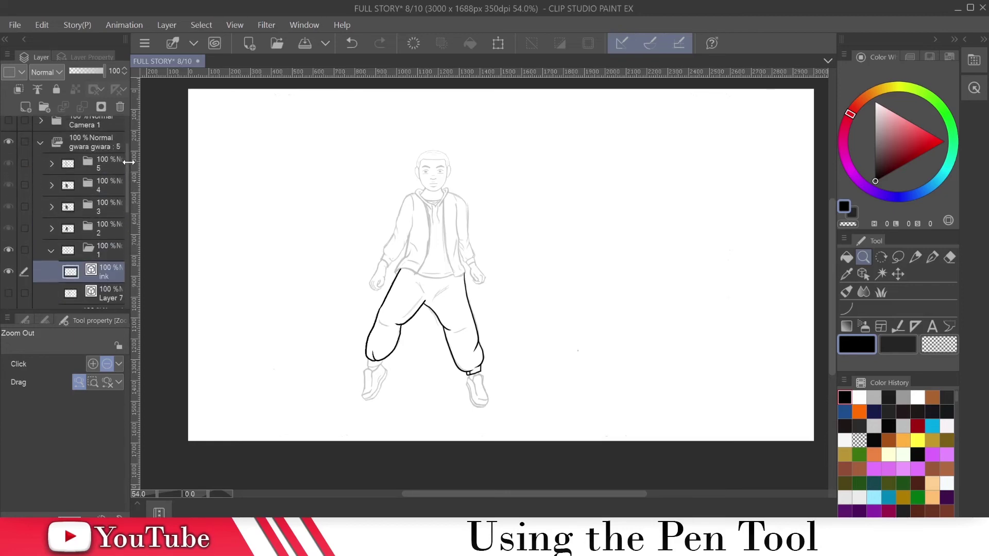
{"action": "left_click", "coordinate": [52, 251]}
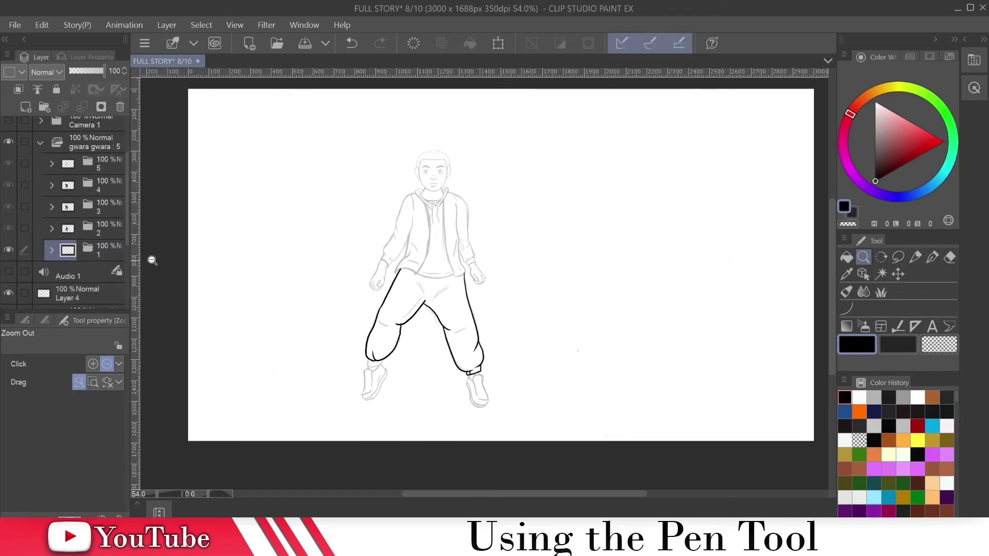